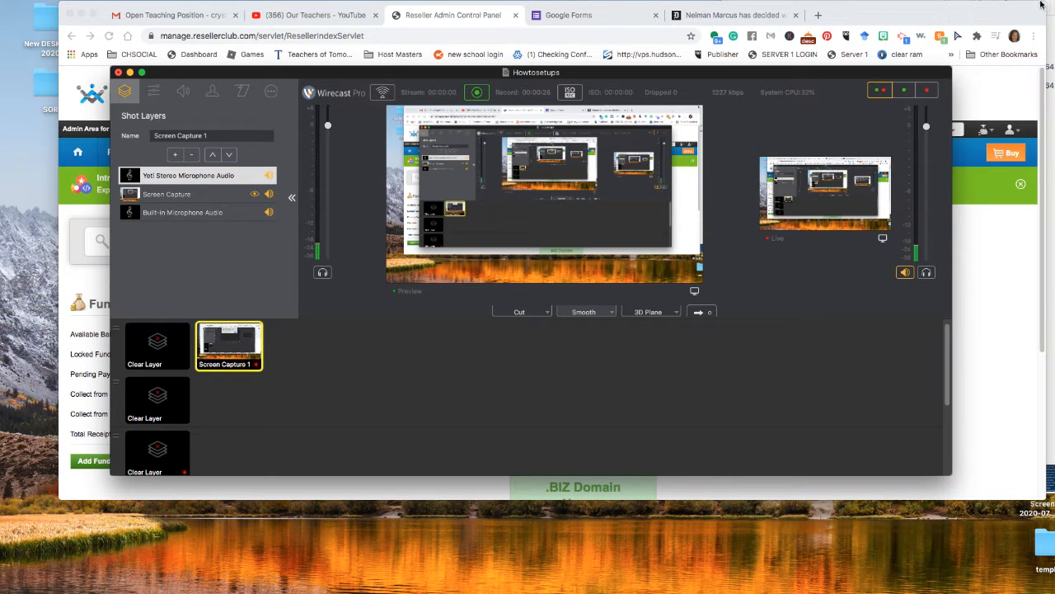
- Bring the browser window with the Reseller Admin Control Panel forward and enlarge it to fill the screen
{"action": "left_click_drag", "start_coordinate": [1045, 3], "coordinate": [952, 10]}
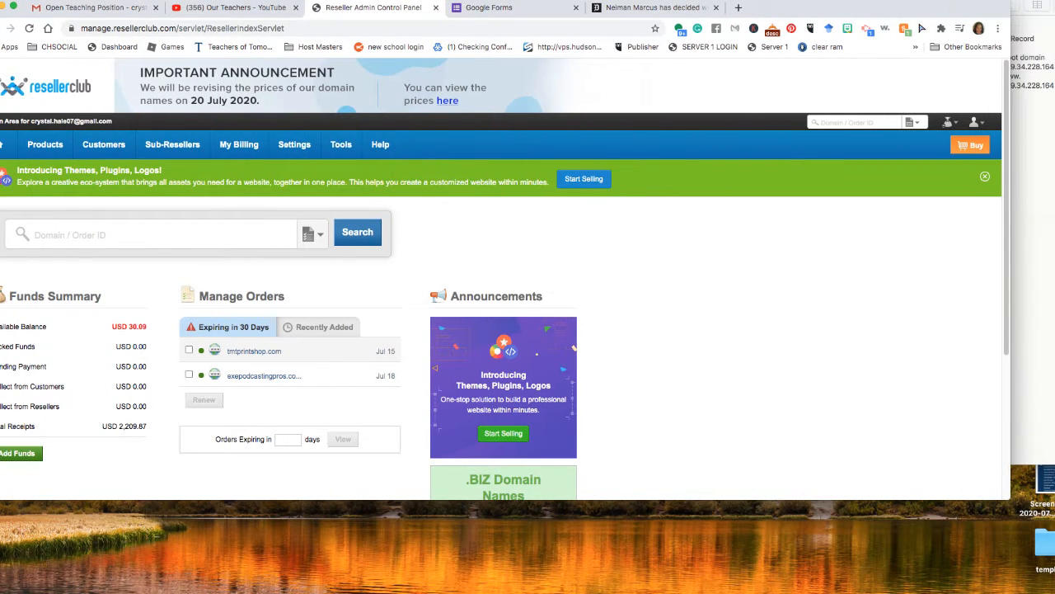
{"action": "left_click_drag", "start_coordinate": [1004, 505], "coordinate": [1054, 590]}
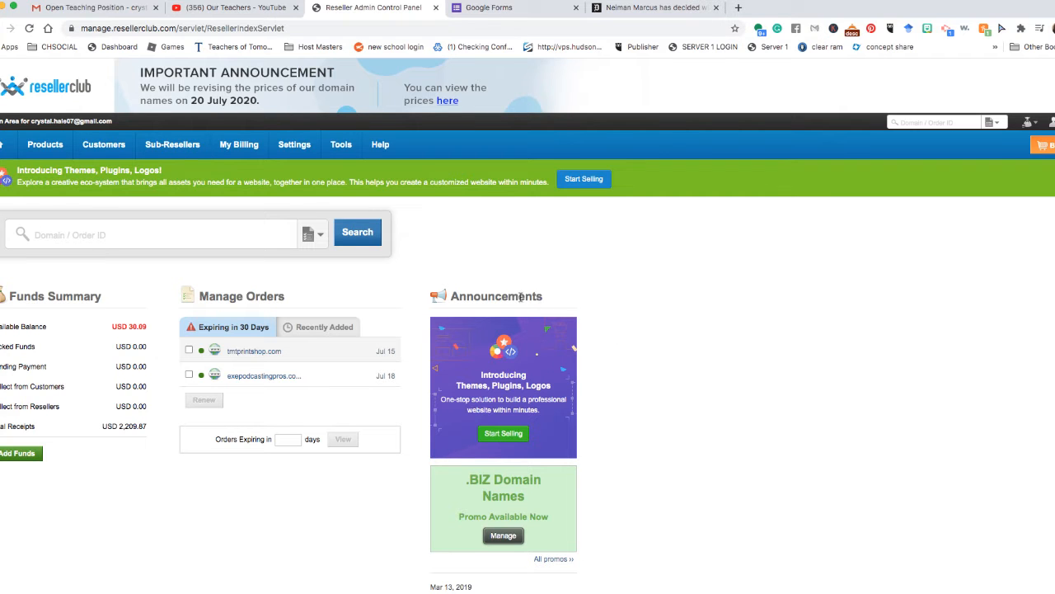
- Review the recently added orders under Manage Orders and return to the orders expiring in 30 days
{"action": "left_click", "coordinate": [305, 328]}
{"action": "scroll", "coordinate": [276, 405], "scroll_direction": "down", "scroll_amount": 2}
{"action": "scroll", "coordinate": [276, 389], "scroll_direction": "up", "scroll_amount": 2}
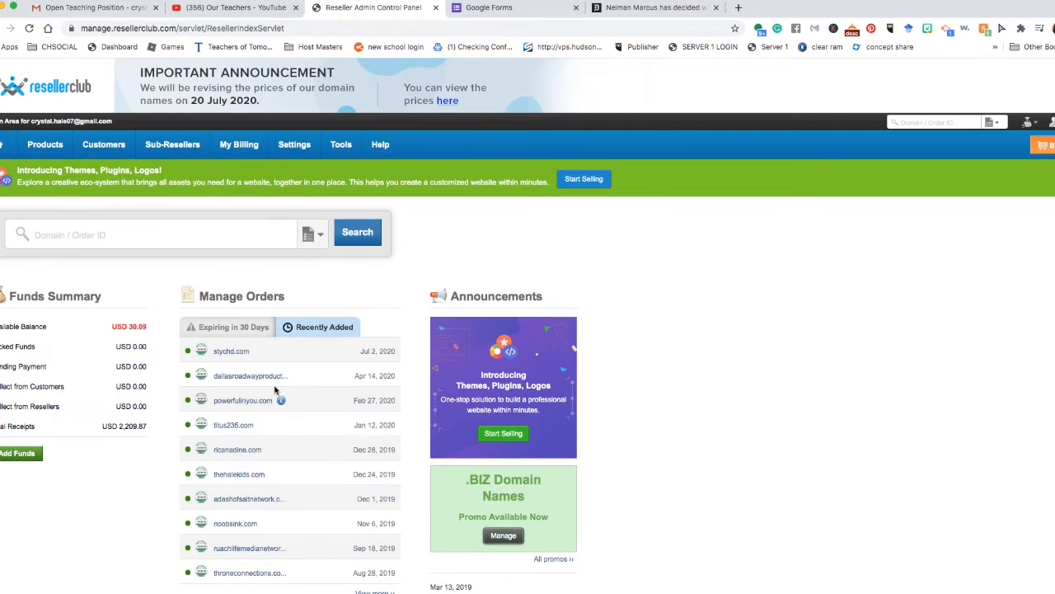
{"action": "left_click", "coordinate": [230, 331]}
{"action": "mouse_move", "coordinate": [173, 144]}
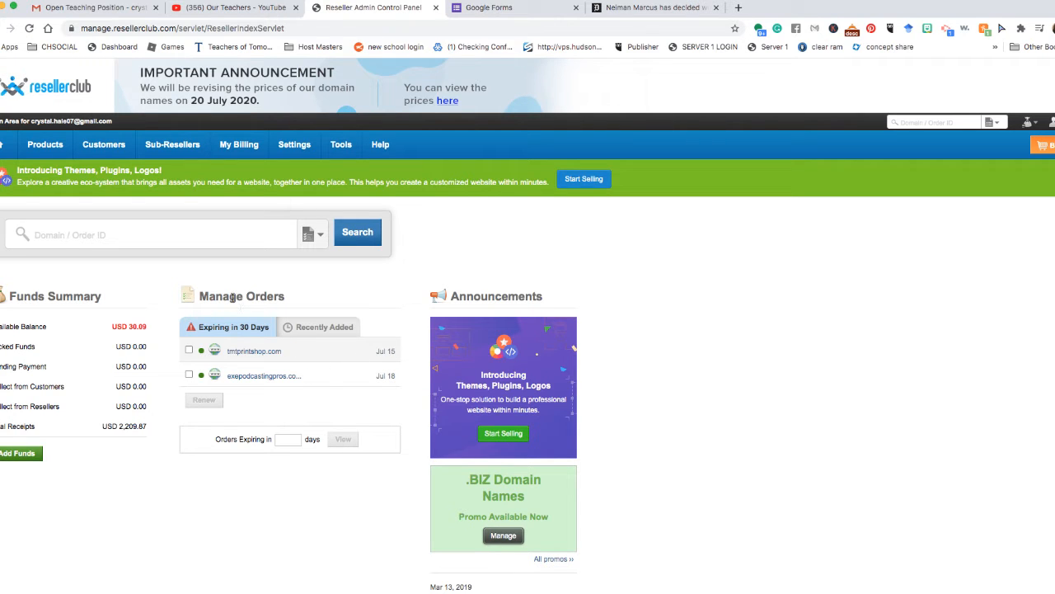
- Open the individual responses of the Website Questionaire form in Google Forms and go to the fourth response
{"action": "left_click", "coordinate": [490, 10]}
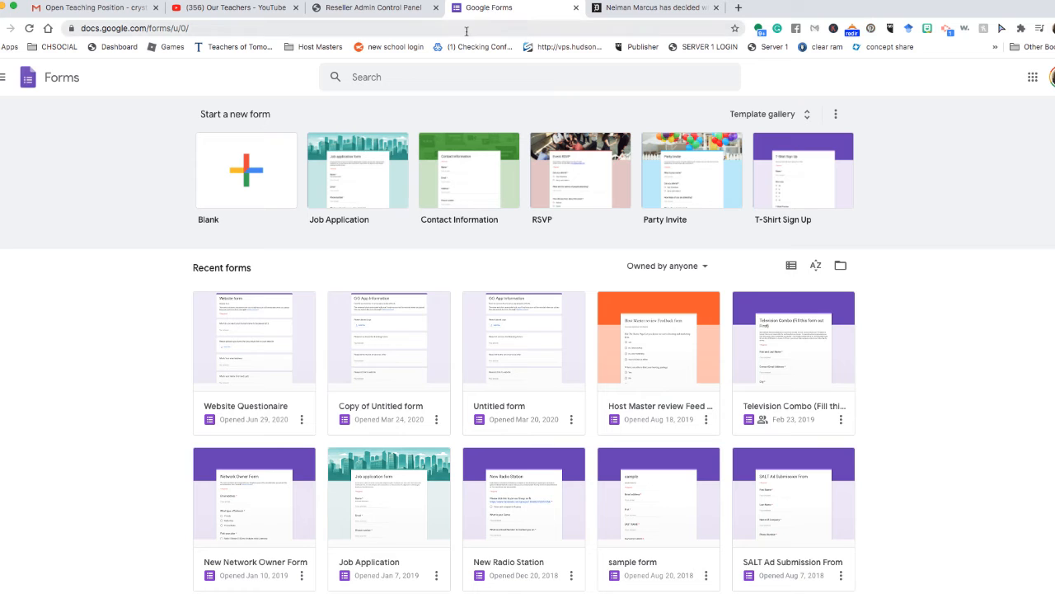
{"action": "left_click", "coordinate": [262, 410]}
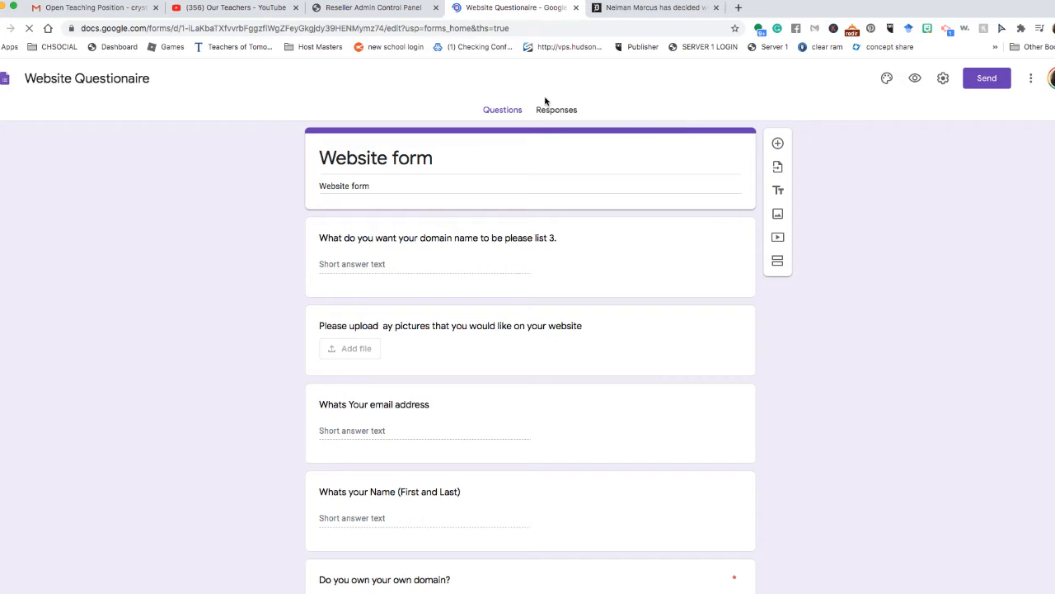
{"action": "left_click", "coordinate": [546, 110]}
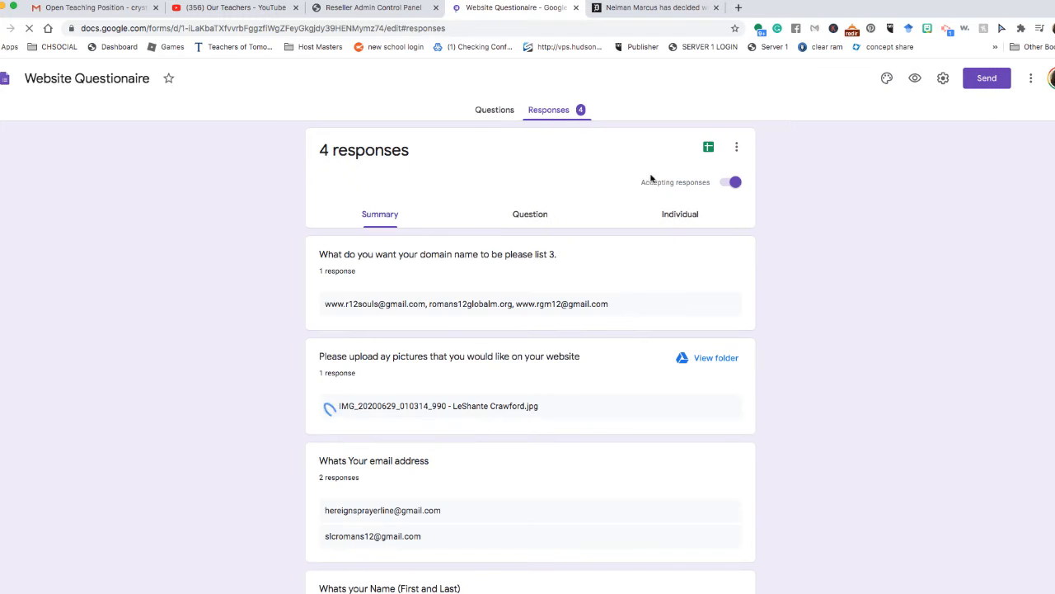
{"action": "left_click", "coordinate": [680, 214]}
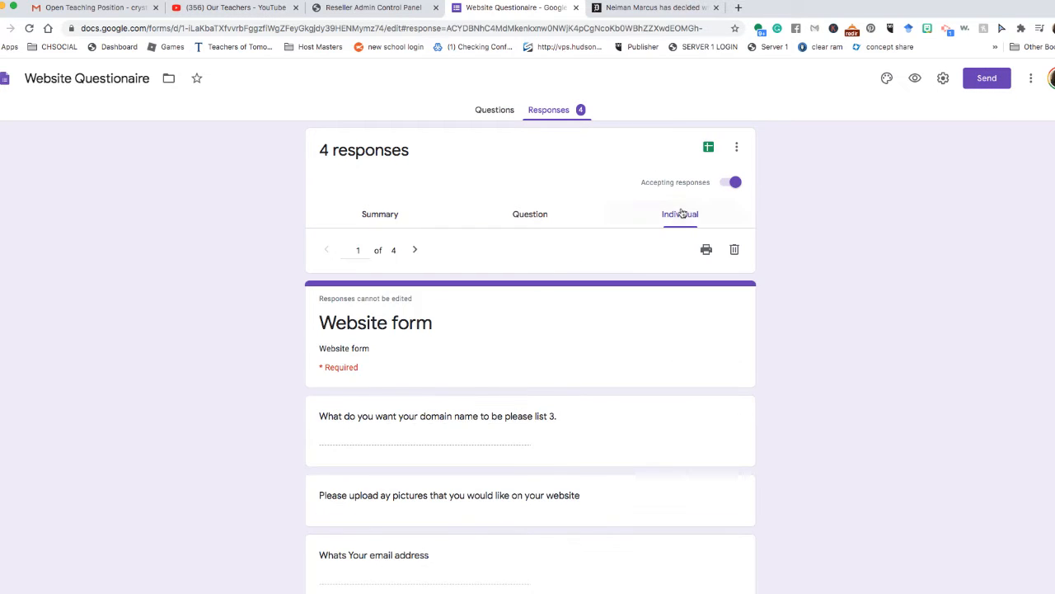
{"action": "left_click", "coordinate": [416, 251]}
{"action": "left_click", "coordinate": [416, 250]}
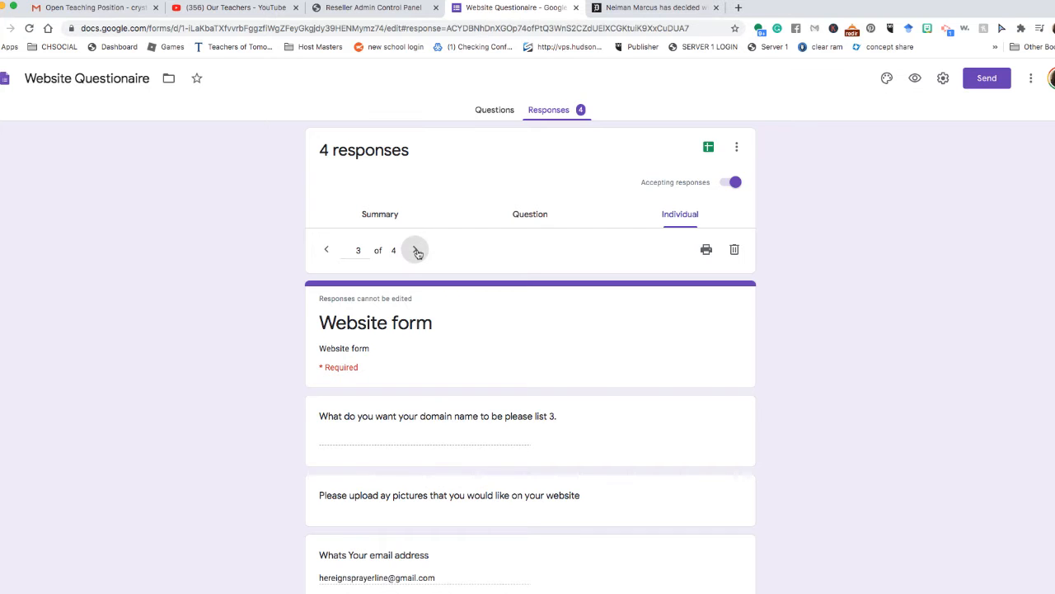
{"action": "left_click", "coordinate": [417, 251]}
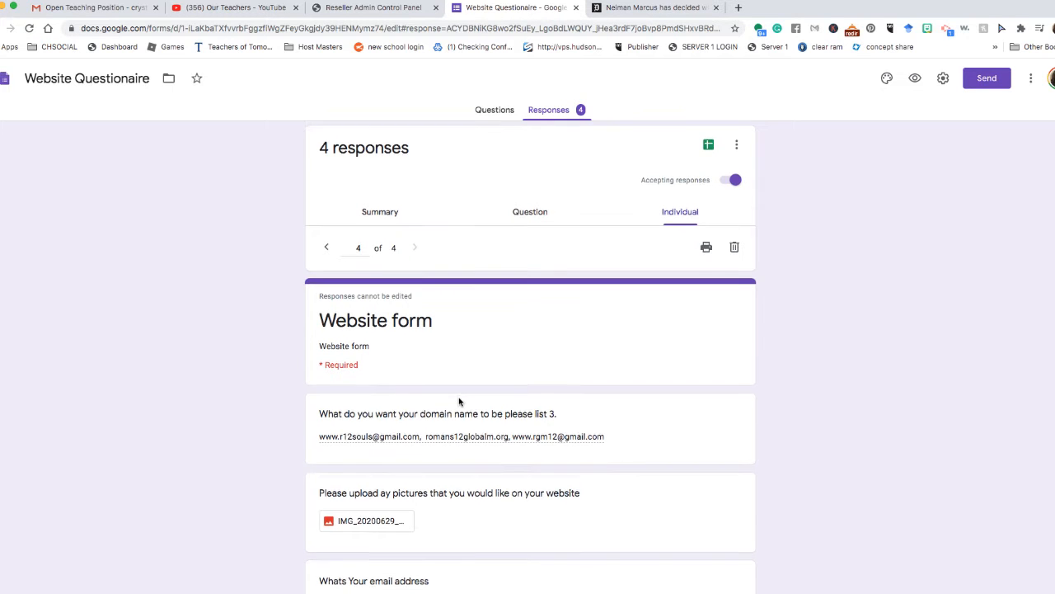
{"action": "scroll", "coordinate": [459, 401], "scroll_direction": "down", "scroll_amount": 1}
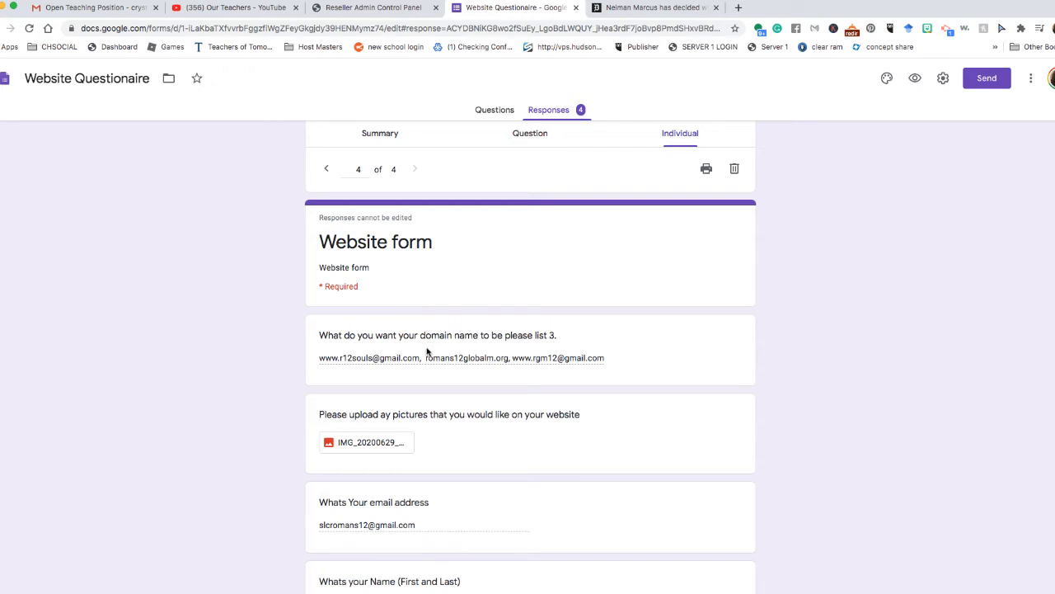
- Copy the domain name romans12global from the answer about desired domain names
{"action": "left_click_drag", "start_coordinate": [427, 364], "coordinate": [490, 364]}
{"action": "right_click", "coordinate": [473, 361]}
{"action": "left_click", "coordinate": [492, 377]}
- Switch back to the Reseller Admin Control Panel and open the availability check for domain registration
{"action": "left_click", "coordinate": [353, 9]}
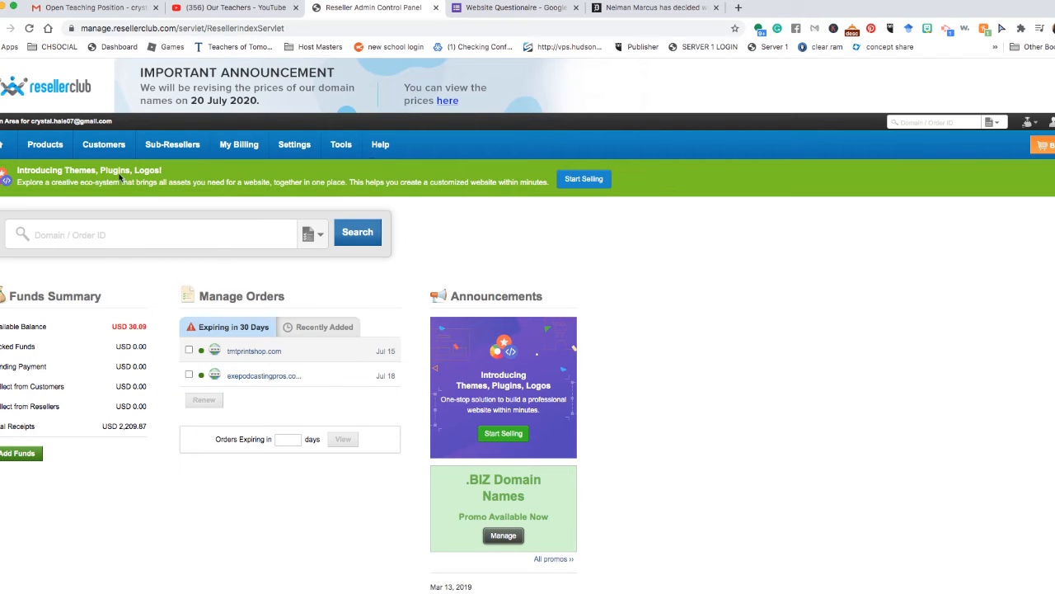
{"action": "mouse_move", "coordinate": [32, 145]}
{"action": "mouse_move", "coordinate": [55, 236]}
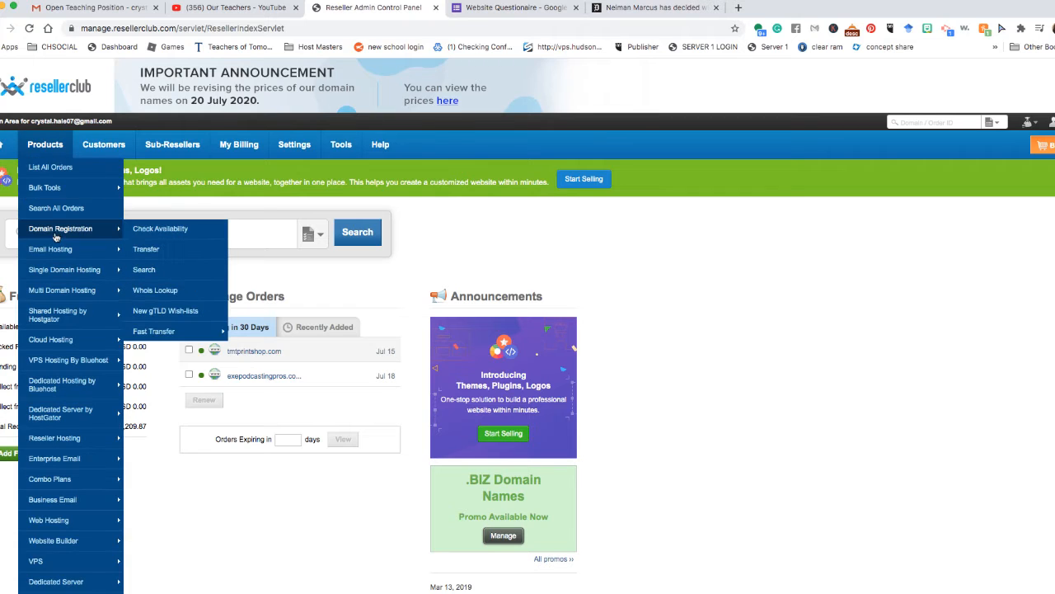
{"action": "left_click", "coordinate": [157, 231]}
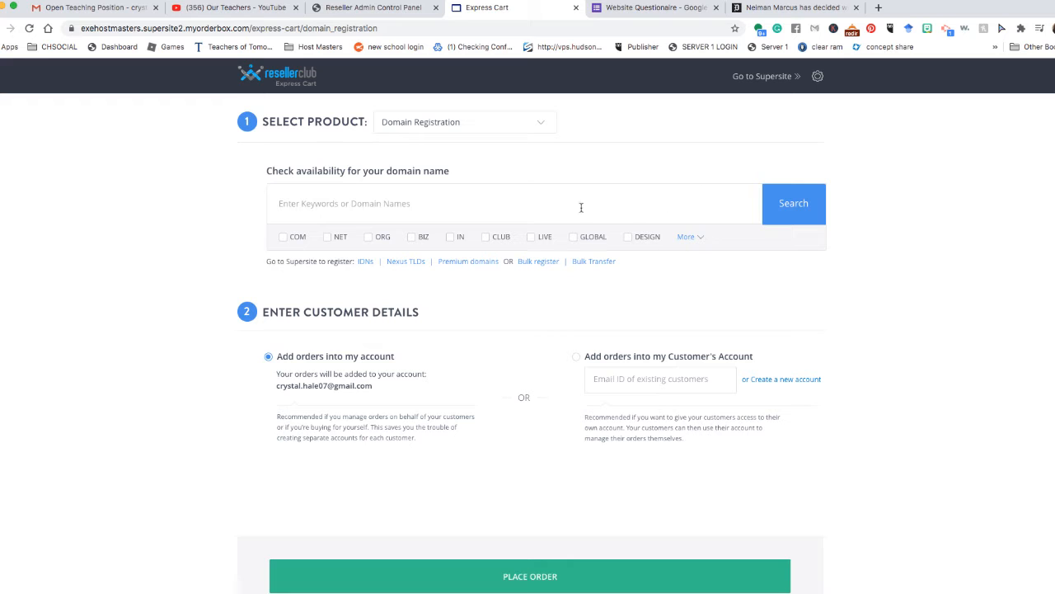
- Paste romans12global as the domain name and check its availability with the ORG extension
{"action": "right_click", "coordinate": [301, 213]}
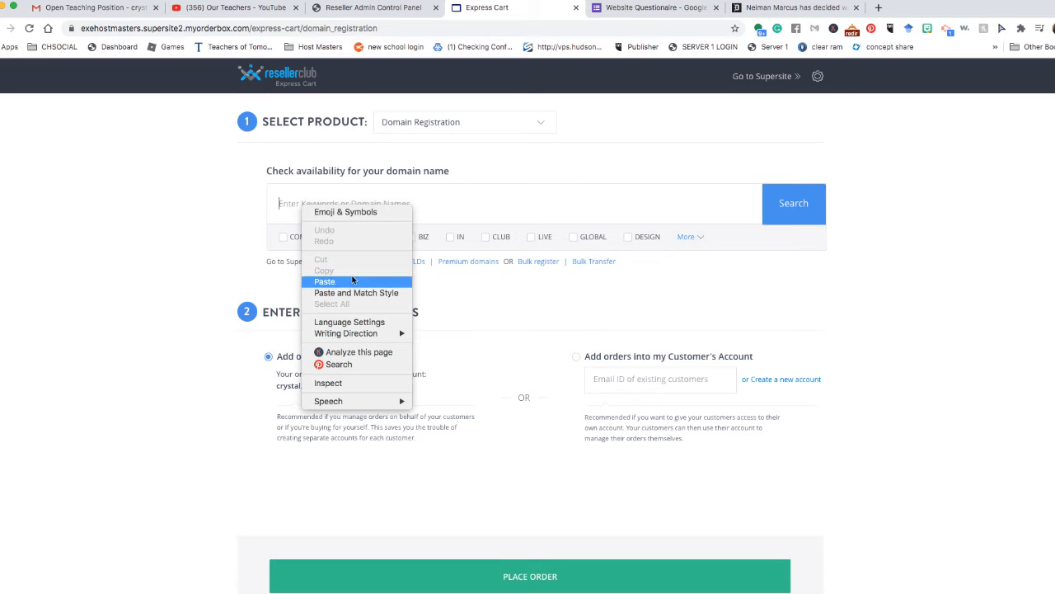
{"action": "left_click", "coordinate": [351, 281]}
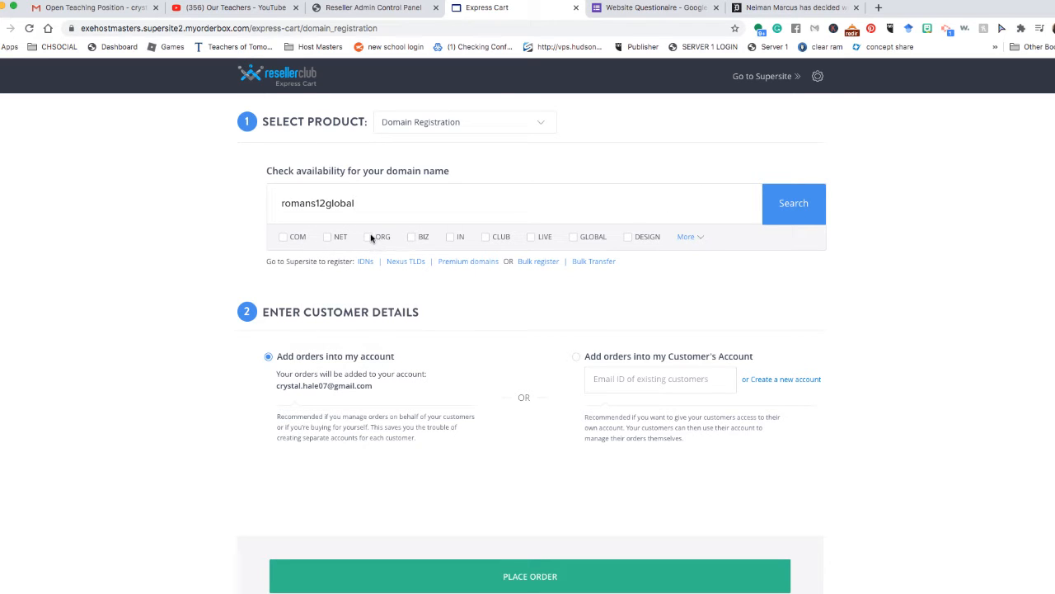
{"action": "left_click", "coordinate": [790, 210]}
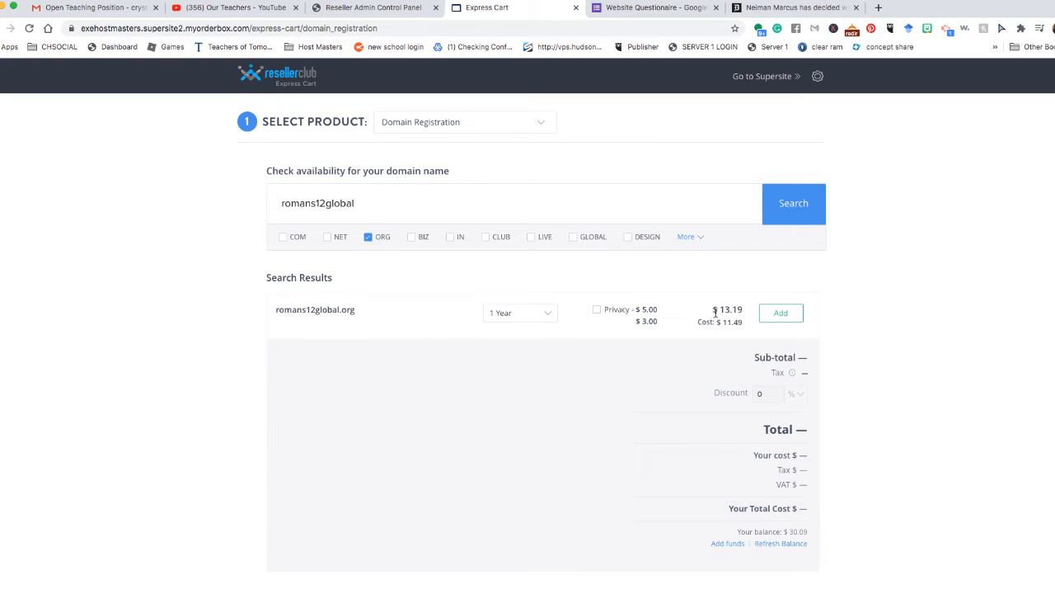
- Examine the selling price and cost of a one-year romans12global.org registration
{"action": "left_click_drag", "start_coordinate": [715, 313], "coordinate": [748, 323]}
{"action": "left_click_drag", "start_coordinate": [714, 313], "coordinate": [740, 312]}
{"action": "left_click_drag", "start_coordinate": [722, 326], "coordinate": [750, 317]}
{"action": "left_click", "coordinate": [618, 283]}
- Set the romans12global.org registration period to 10 Years and examine its selling price and cost
{"action": "left_click", "coordinate": [543, 315]}
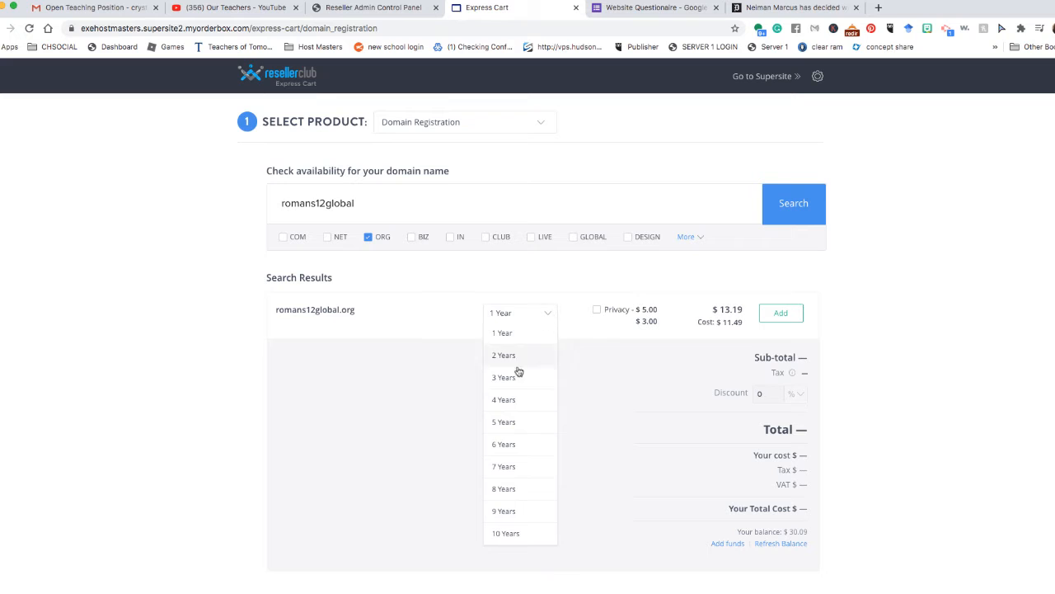
{"action": "left_click", "coordinate": [506, 535]}
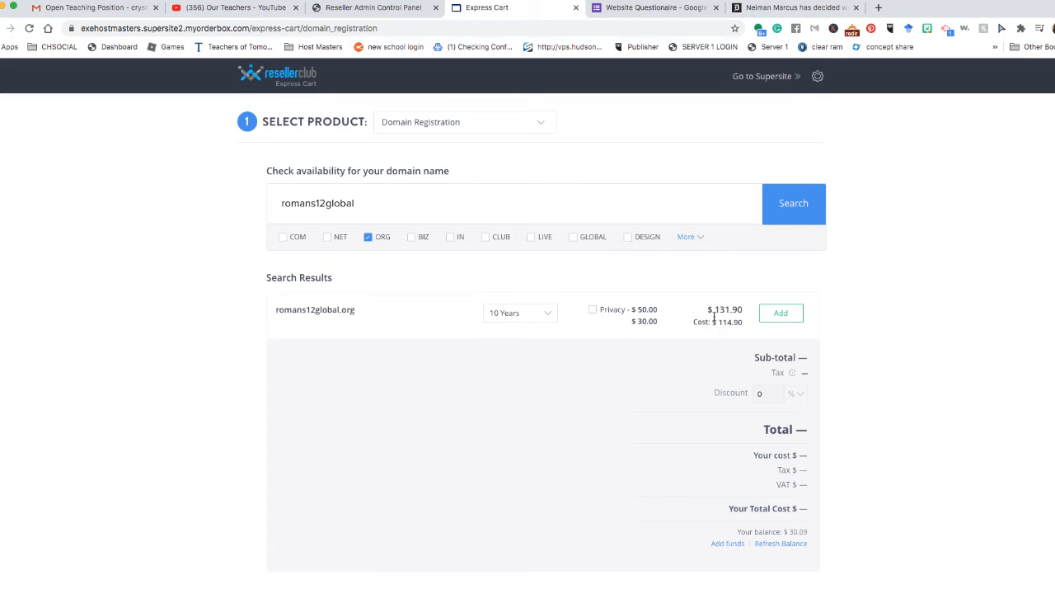
{"action": "left_click_drag", "start_coordinate": [713, 313], "coordinate": [747, 311]}
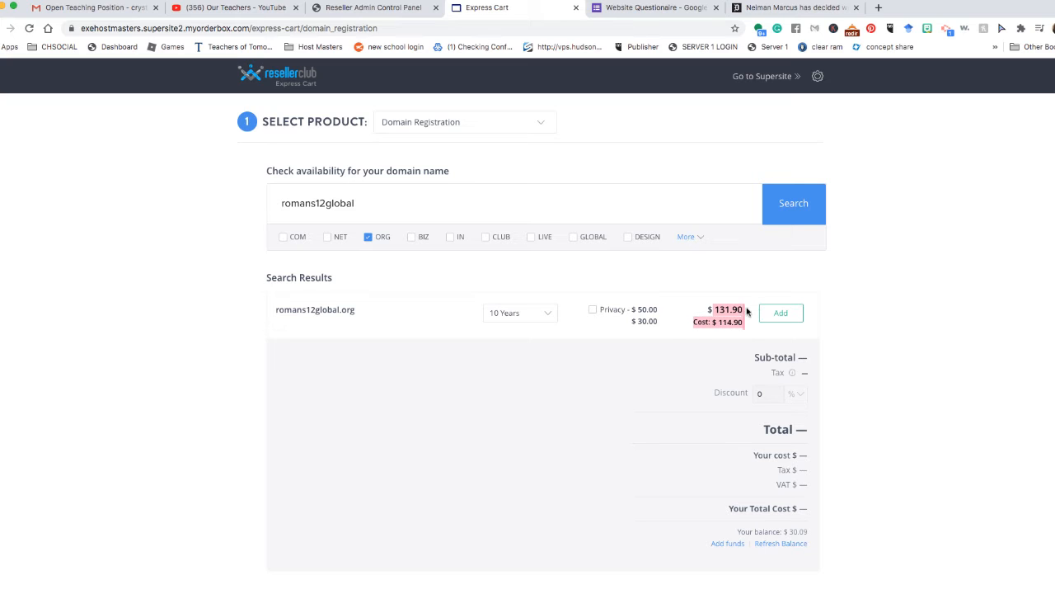
{"action": "left_click", "coordinate": [724, 329]}
{"action": "mouse_move", "coordinate": [718, 322]}
{"action": "left_mouse_down"}
{"action": "mouse_move", "coordinate": [759, 323]}
{"action": "mouse_move", "coordinate": [739, 325]}
{"action": "left_mouse_up"}
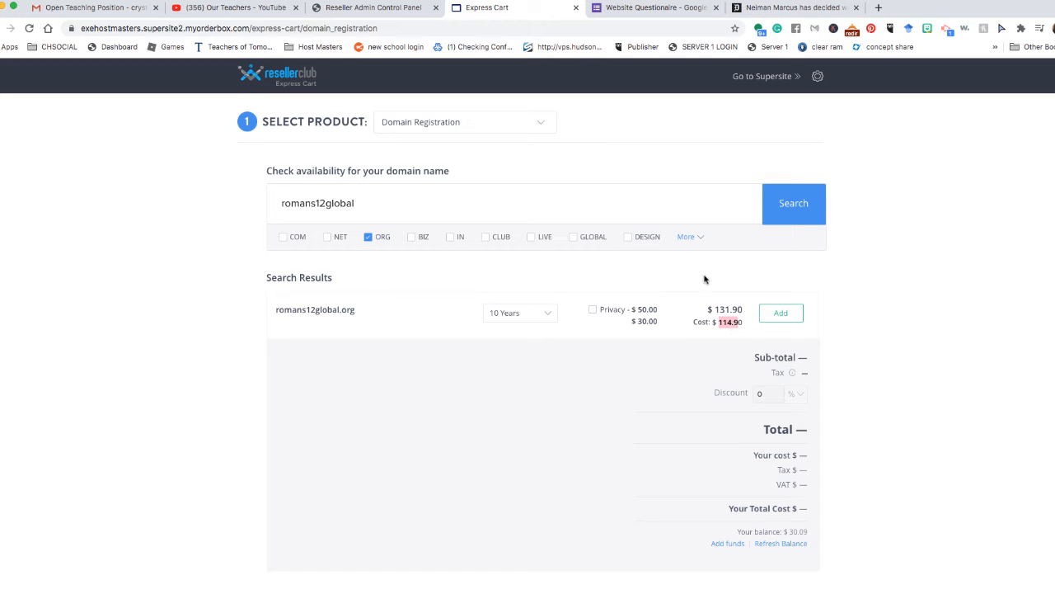
- Change the romans12global.org registration period to 5 Years to compare its pricing
{"action": "left_click", "coordinate": [545, 311]}
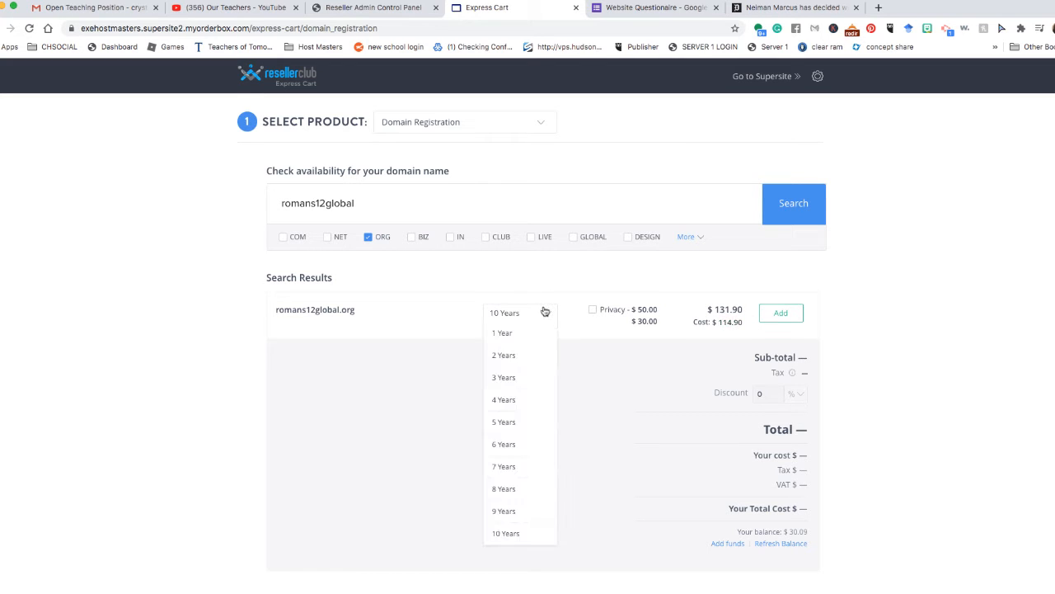
{"action": "left_click", "coordinate": [506, 422]}
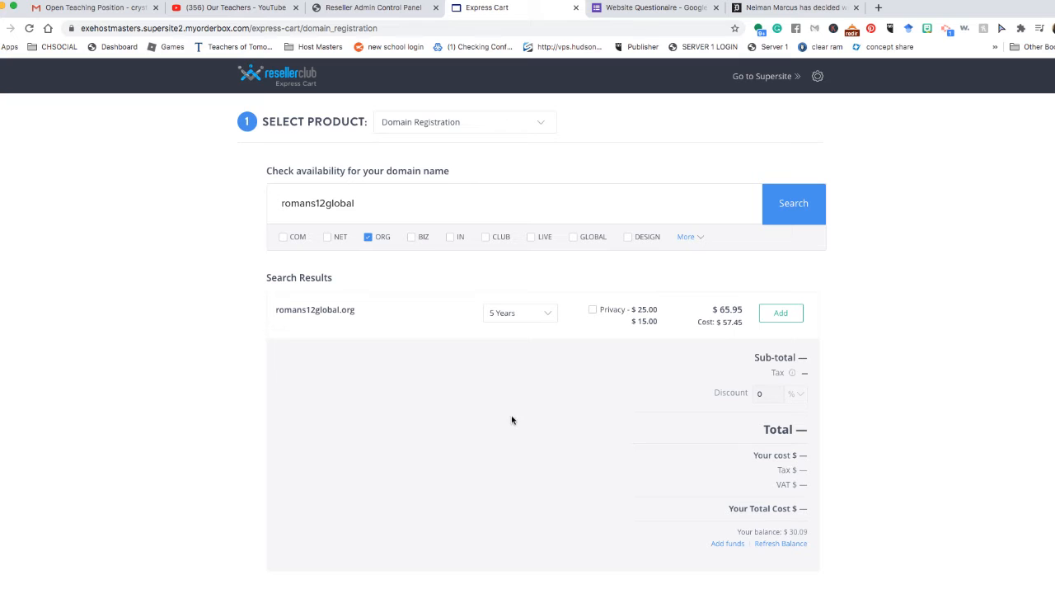
{"action": "left_click", "coordinate": [551, 314]}
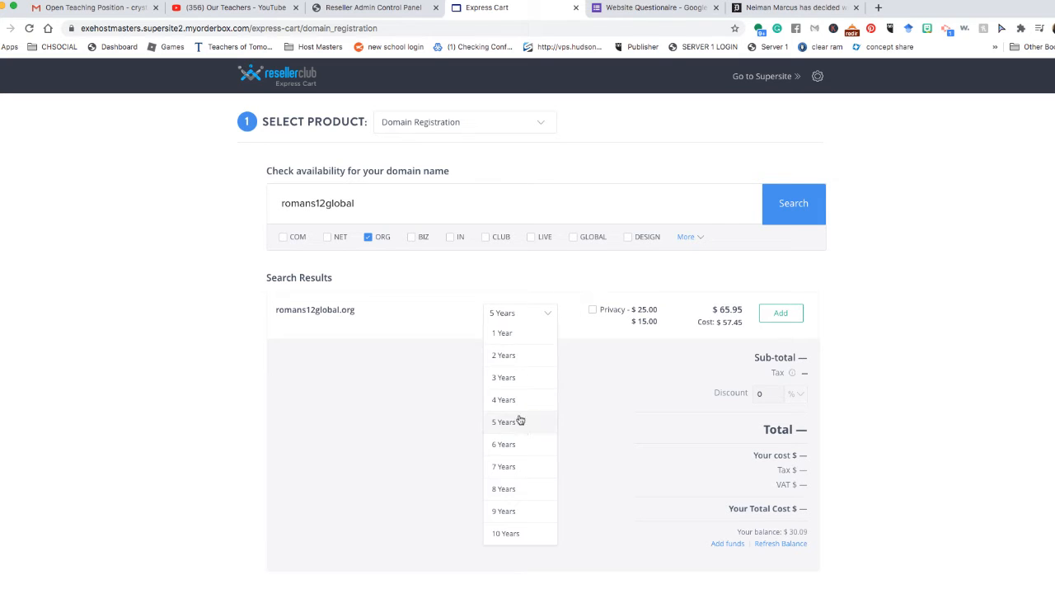
{"action": "left_click", "coordinate": [580, 287]}
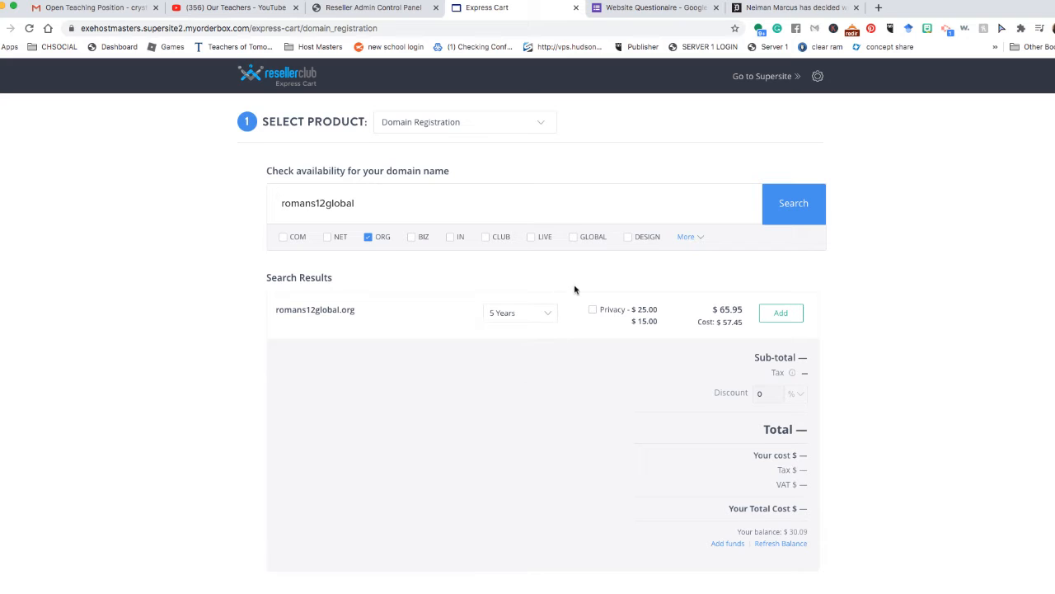
- Compare the registration pricing by switching the period to 1 Year and back to 10 Years
{"action": "left_click", "coordinate": [540, 322]}
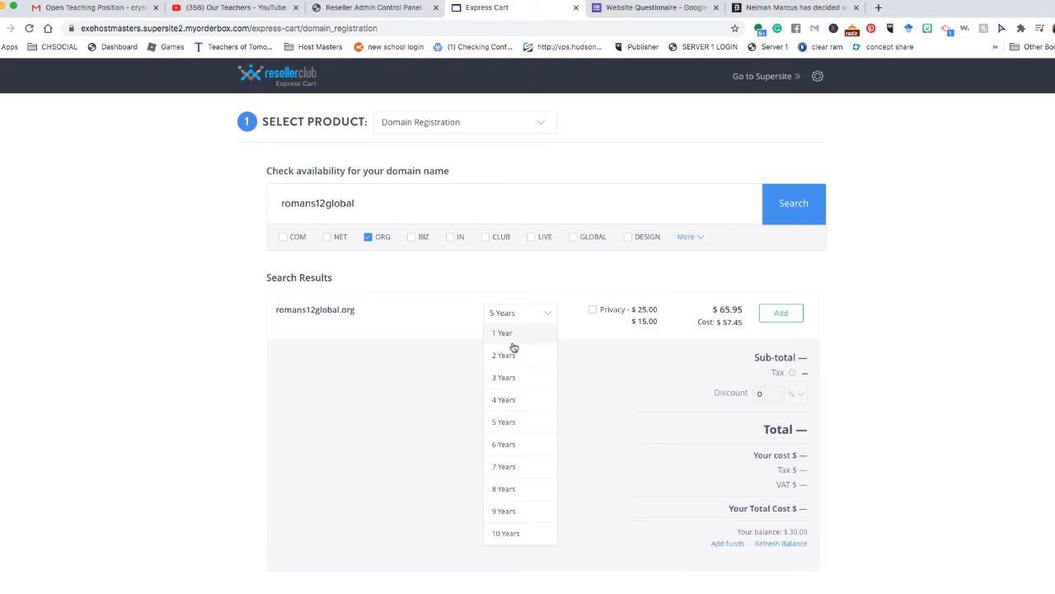
{"action": "left_click", "coordinate": [512, 344]}
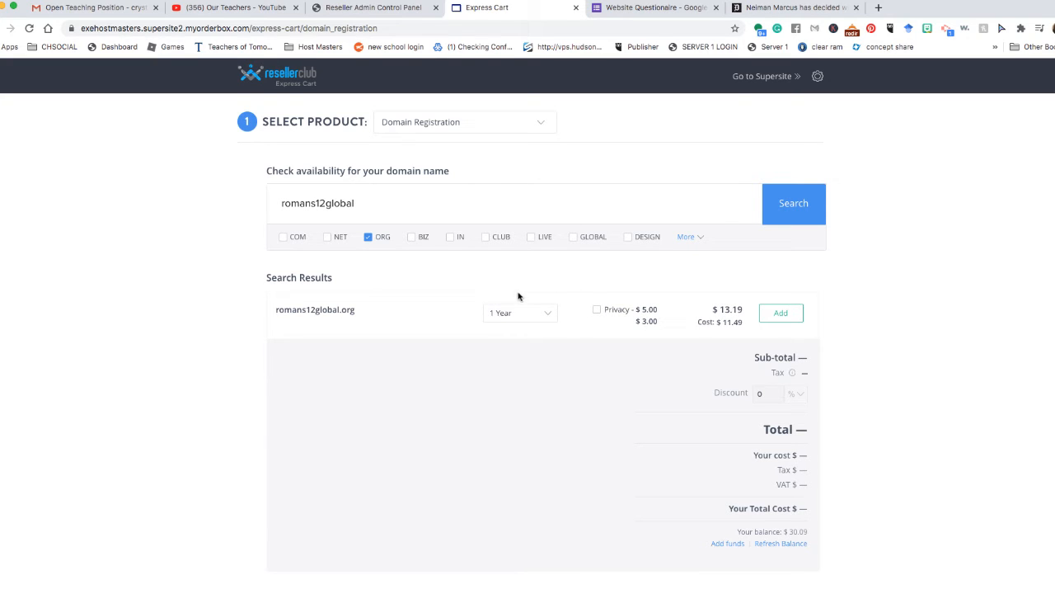
{"action": "left_click", "coordinate": [542, 311]}
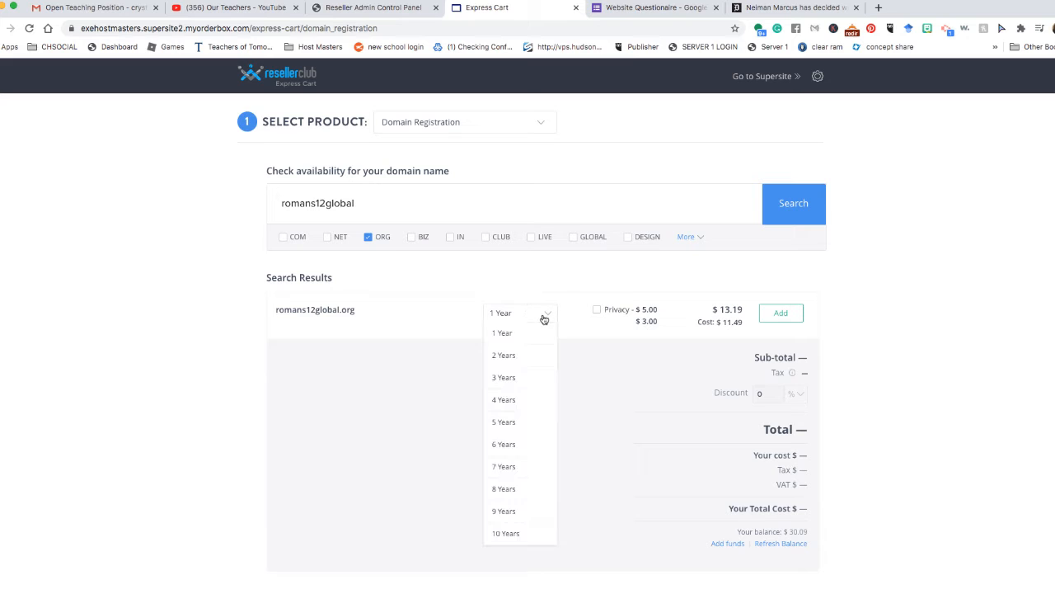
{"action": "left_click", "coordinate": [499, 532]}
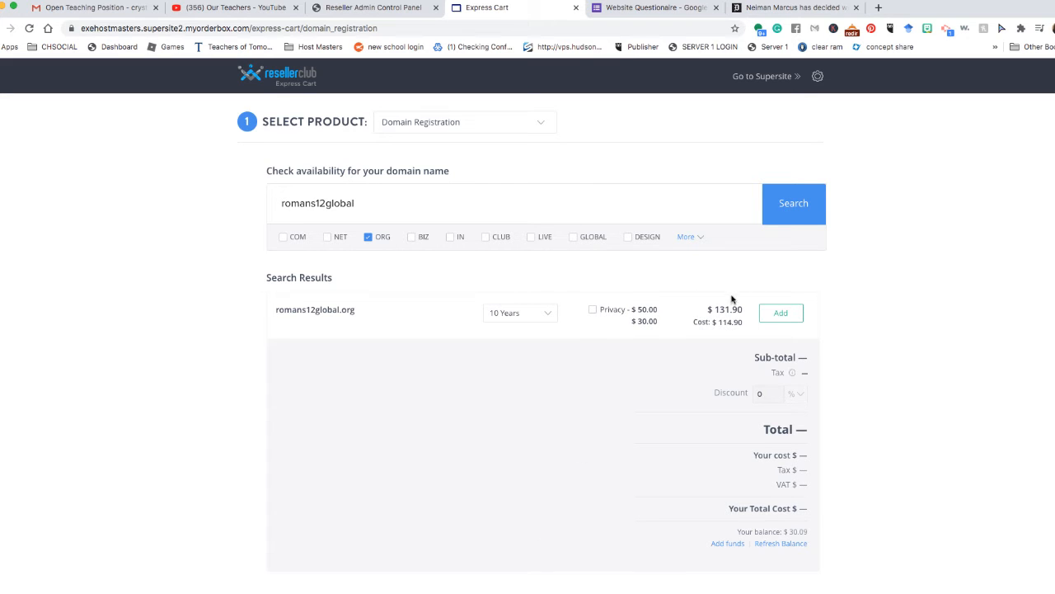
- Set the registration period to 1 Year and add romans12global.org to the order
{"action": "mouse_move", "coordinate": [576, 591]}
{"action": "left_click", "coordinate": [539, 321]}
{"action": "left_click", "coordinate": [523, 336]}
{"action": "double_click", "coordinate": [727, 324]}
{"action": "left_click", "coordinate": [790, 315]}
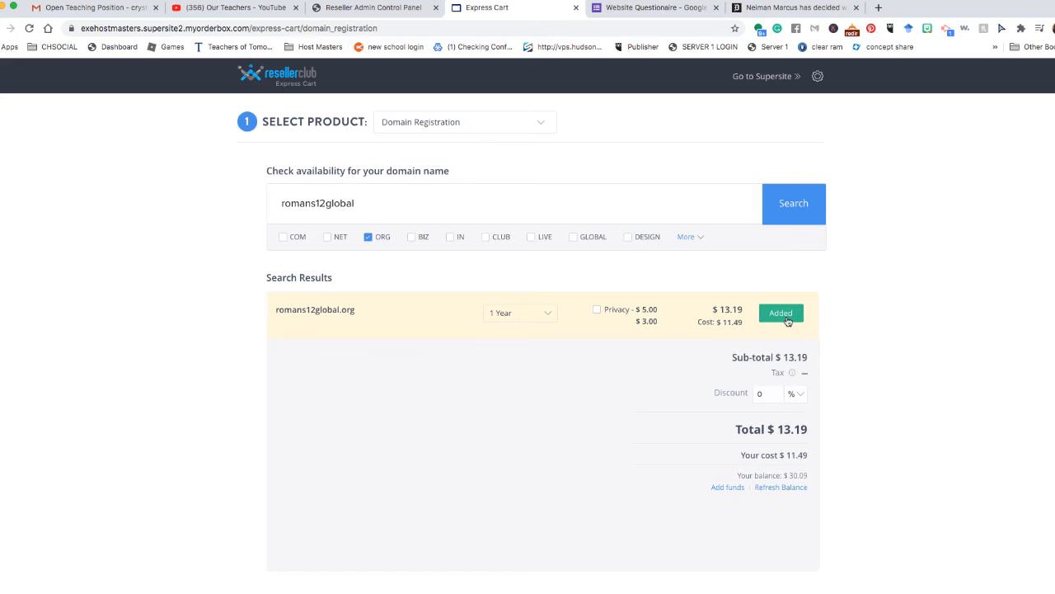
- Set the order to be added into a customer's account and examine the existing customer and invoice options
{"action": "scroll", "coordinate": [799, 387], "scroll_direction": "down", "scroll_amount": 3}
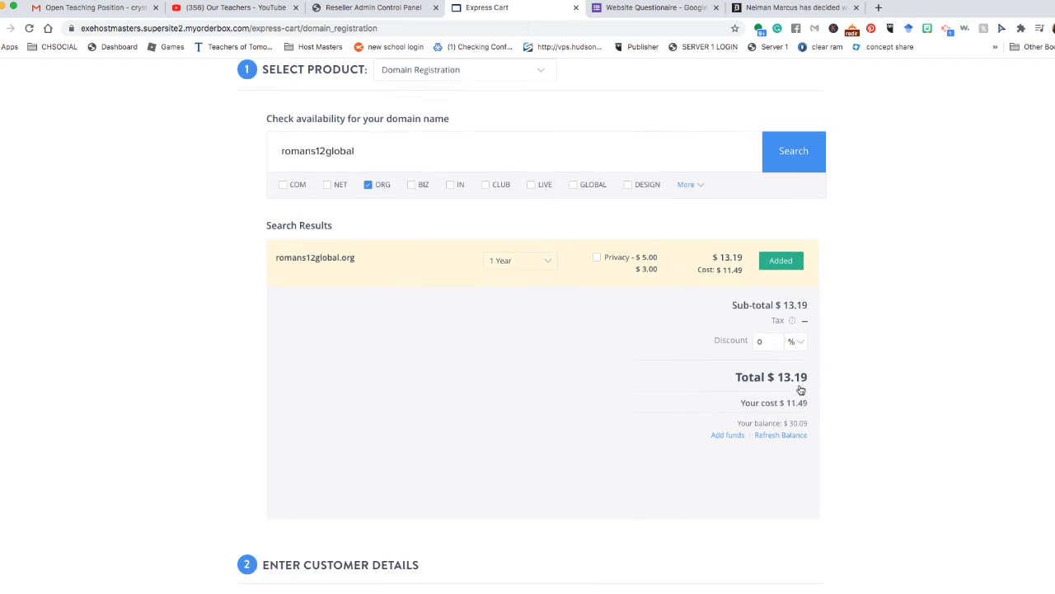
{"action": "scroll", "coordinate": [800, 386], "scroll_direction": "down", "scroll_amount": 3}
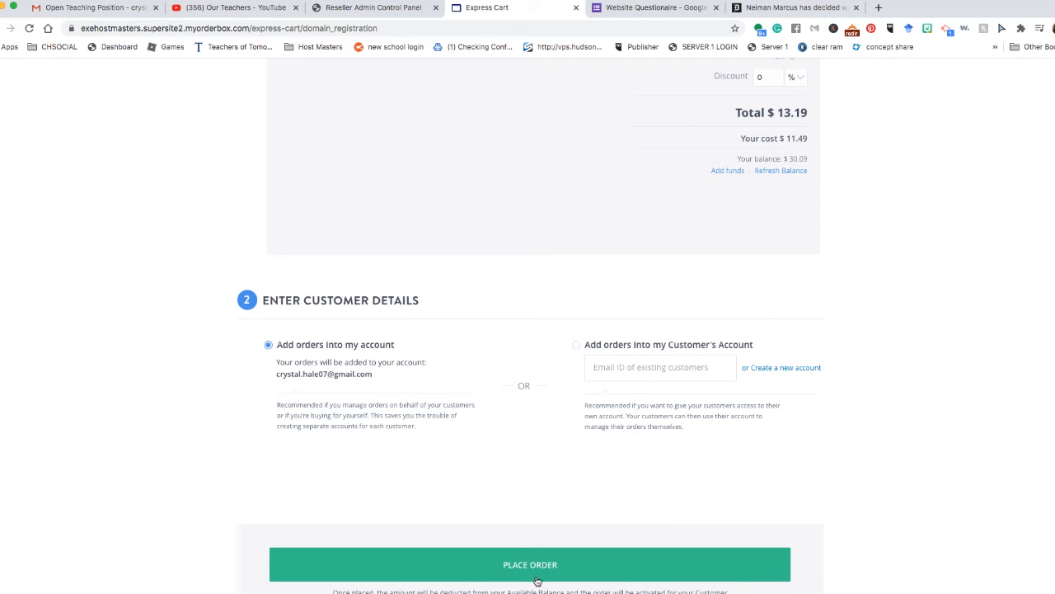
{"action": "left_click", "coordinate": [575, 345]}
{"action": "left_click", "coordinate": [627, 372]}
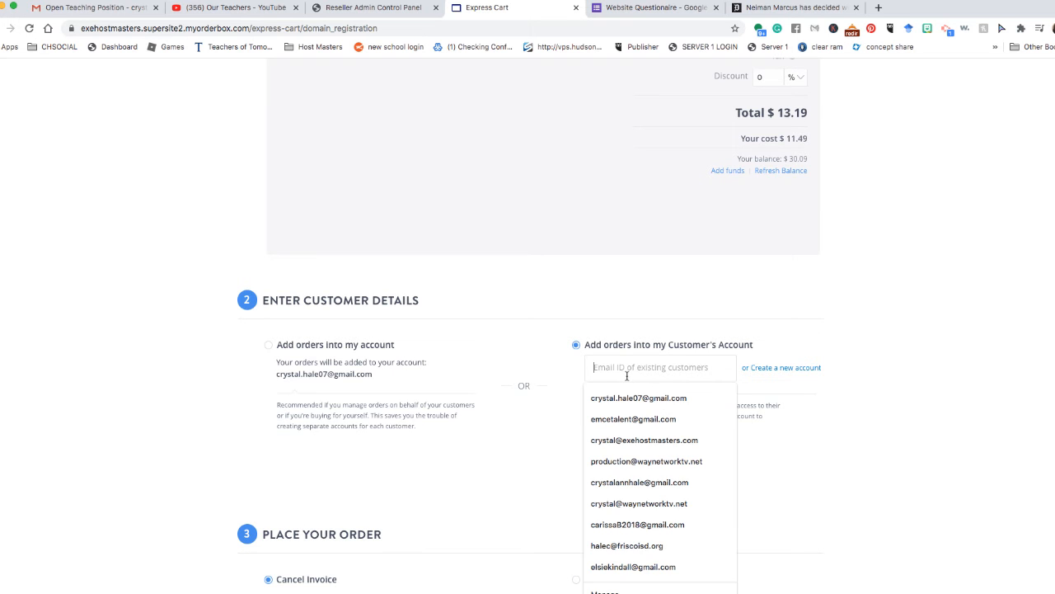
{"action": "scroll", "coordinate": [473, 423], "scroll_direction": "down", "scroll_amount": 4}
{"action": "scroll", "coordinate": [473, 418], "scroll_direction": "up", "scroll_amount": 1}
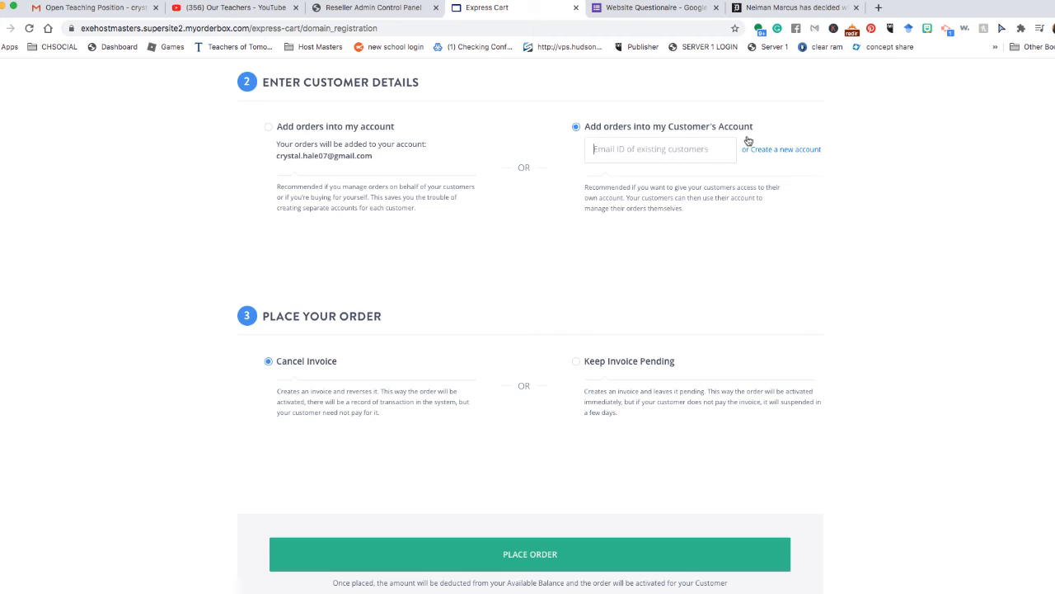
{"action": "left_click", "coordinate": [665, 160]}
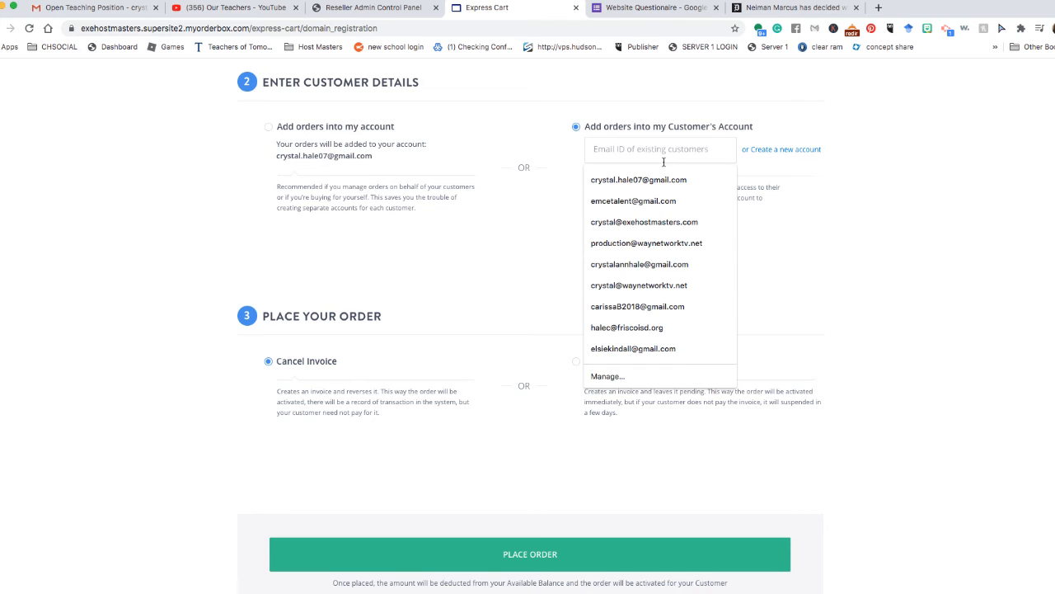
- Open the new customer account form, close it, and set the order back to the reseller's own account
{"action": "left_click", "coordinate": [767, 149]}
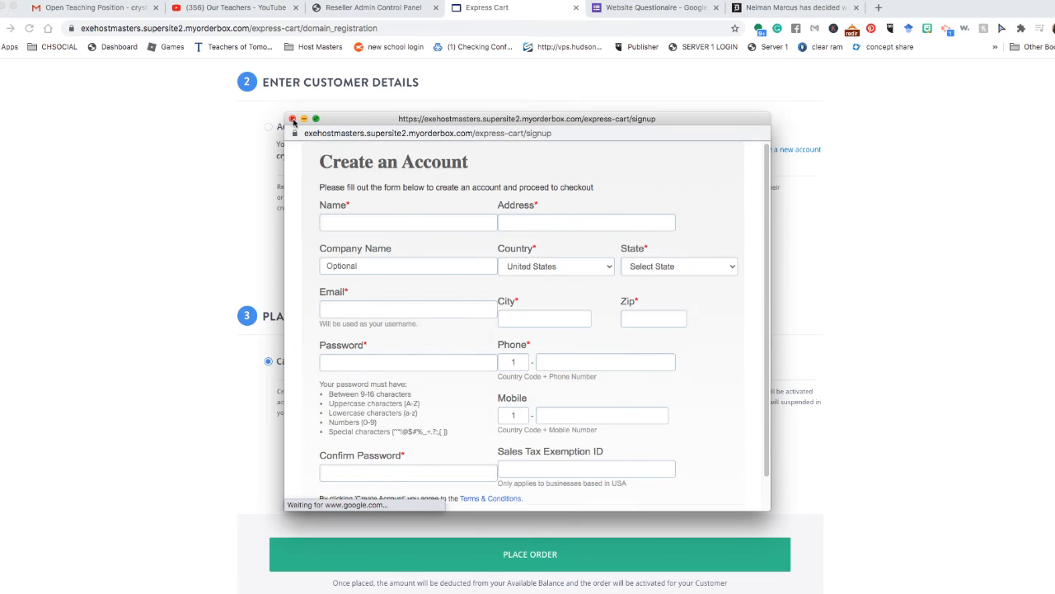
{"action": "left_click", "coordinate": [292, 120]}
{"action": "left_click", "coordinate": [267, 129]}
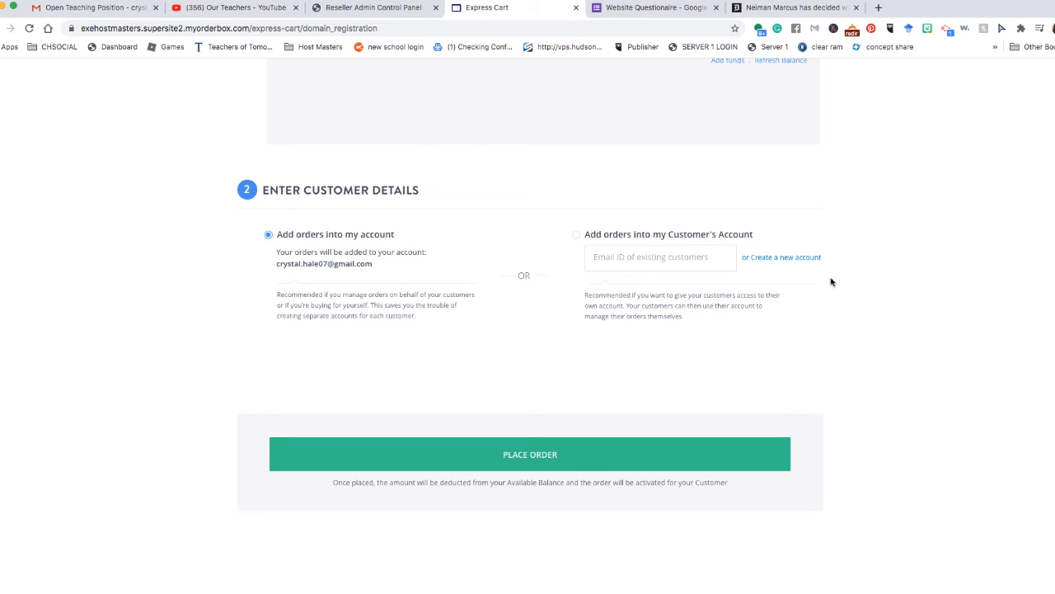
- Examine the fields required in the new customer account form, from name to captcha, and close it without creating an account
{"action": "left_click", "coordinate": [785, 258]}
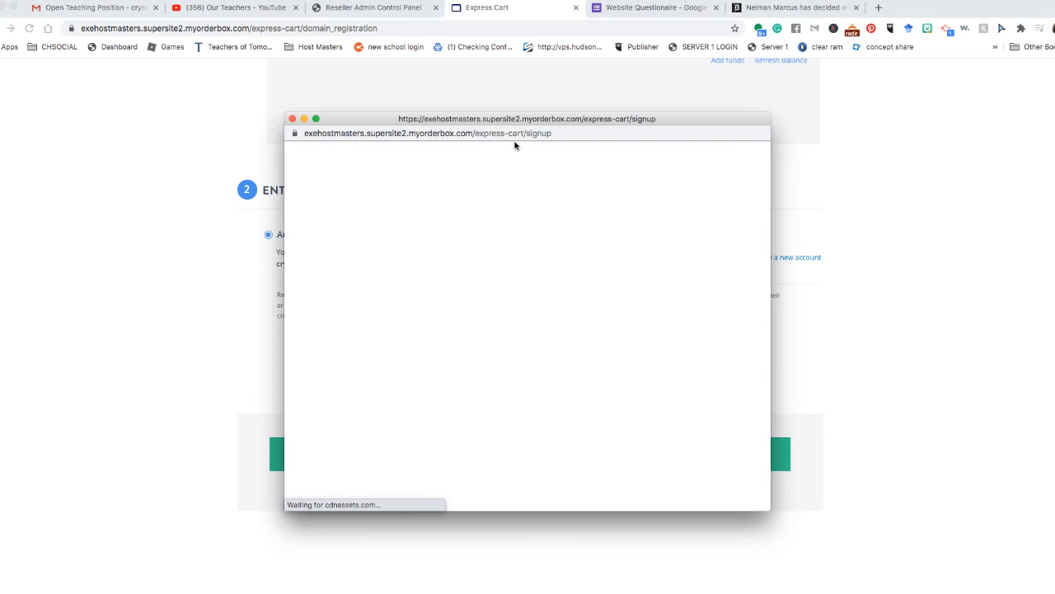
{"action": "left_click_drag", "start_coordinate": [614, 119], "coordinate": [682, 50]}
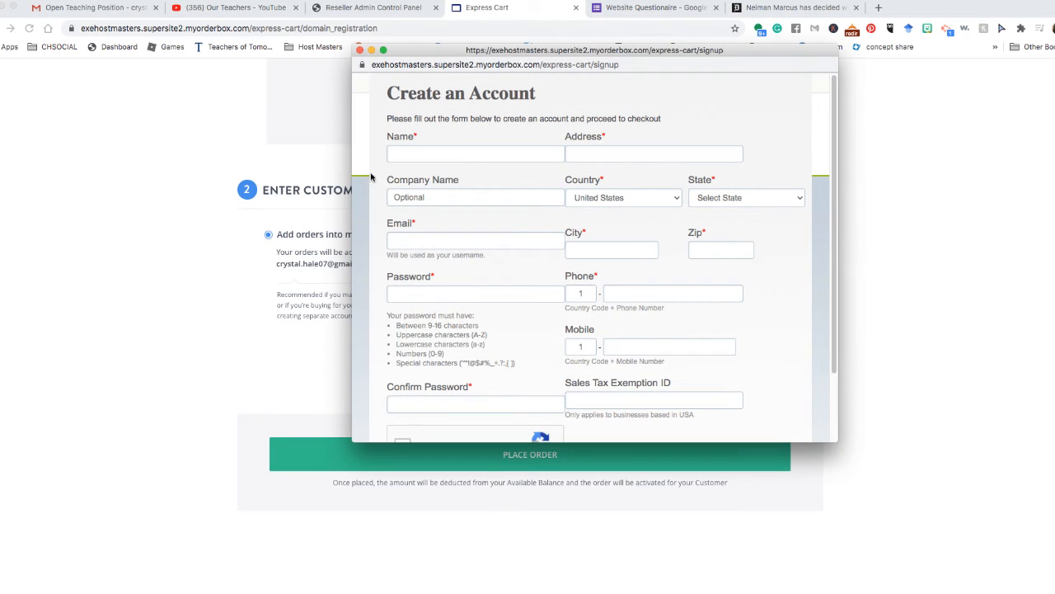
{"action": "left_click", "coordinate": [426, 155]}
{"action": "left_click", "coordinate": [634, 154]}
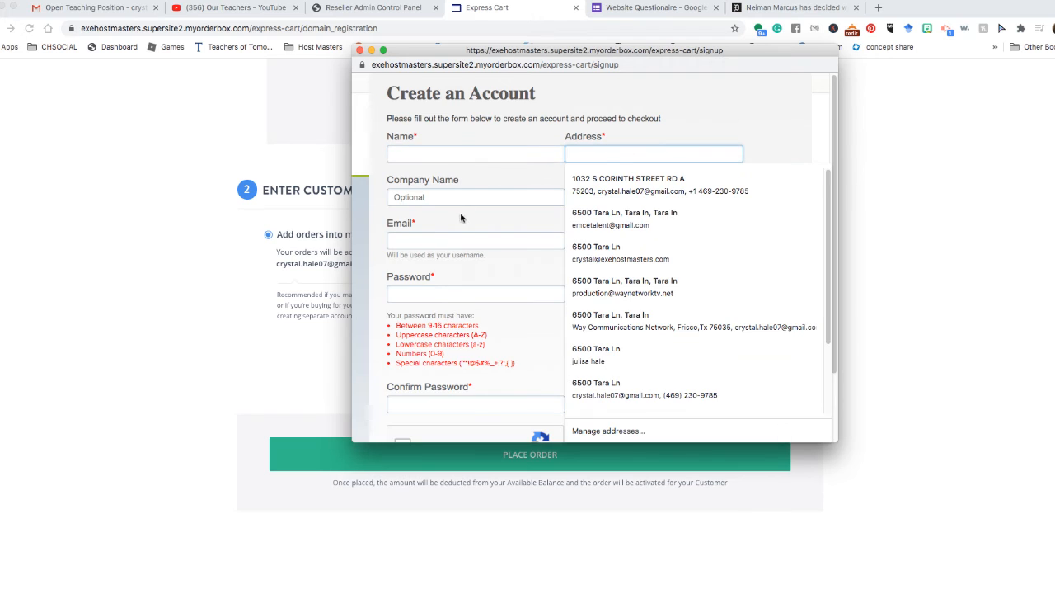
{"action": "left_click", "coordinate": [519, 198]}
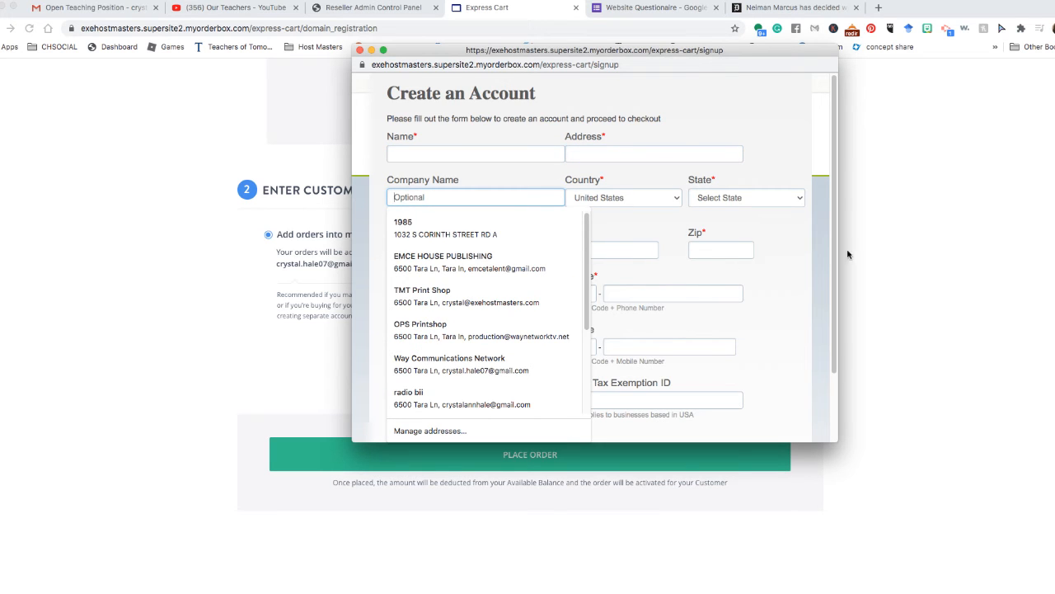
{"action": "left_click", "coordinate": [787, 229]}
{"action": "left_click", "coordinate": [646, 401]}
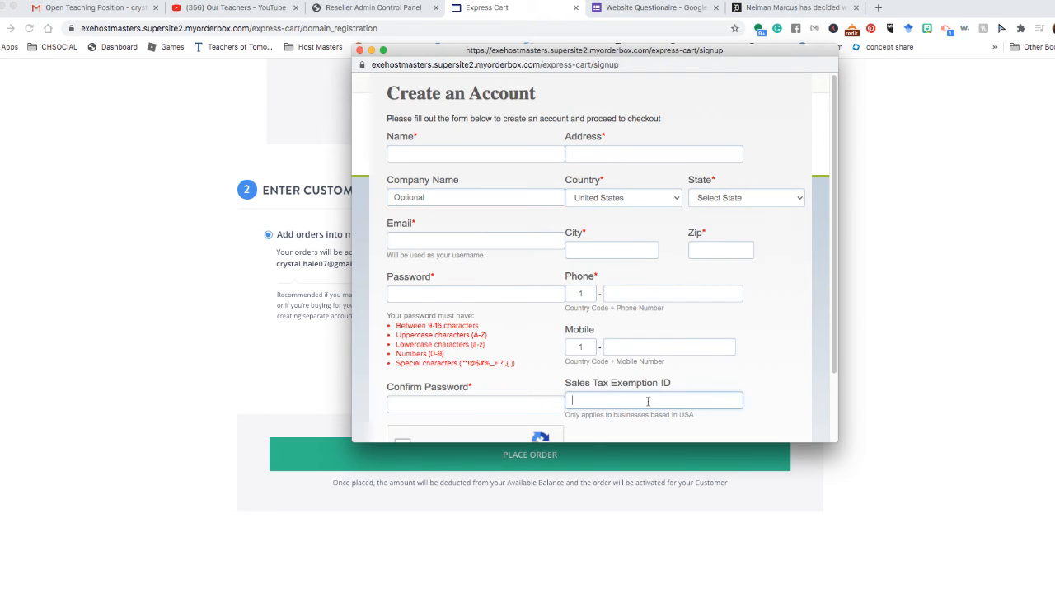
{"action": "scroll", "coordinate": [633, 406], "scroll_direction": "down", "scroll_amount": 2}
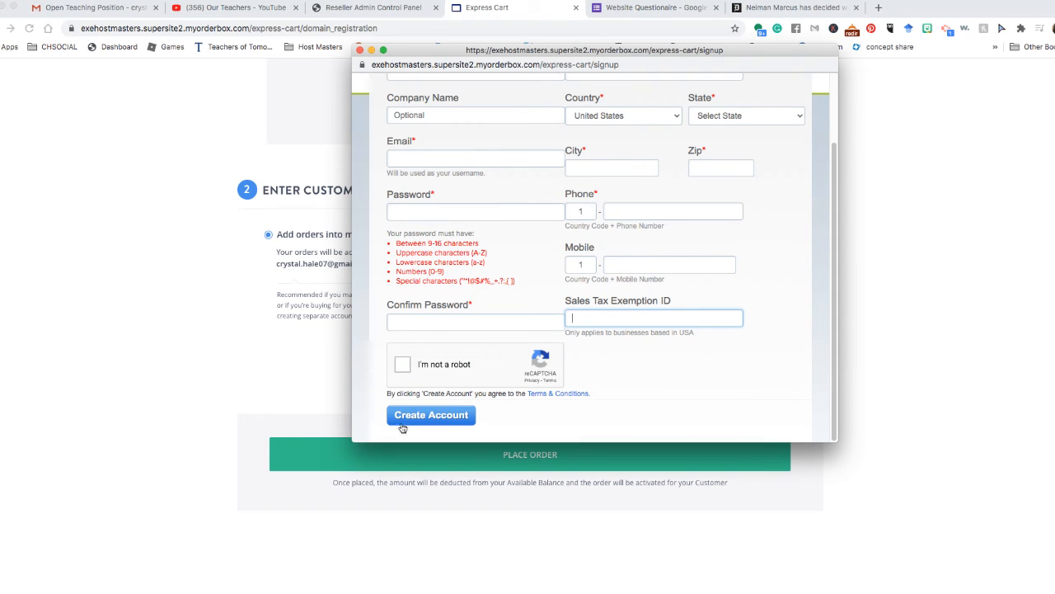
{"action": "left_click", "coordinate": [360, 50]}
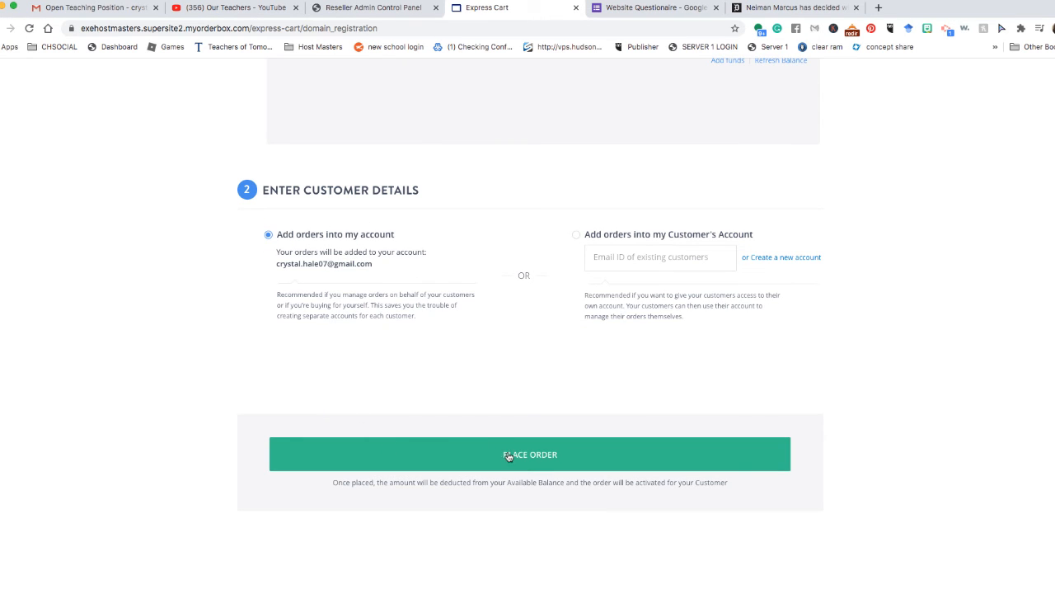
- Place the romans12global.org order into the reseller's own account
{"action": "left_click", "coordinate": [549, 456]}
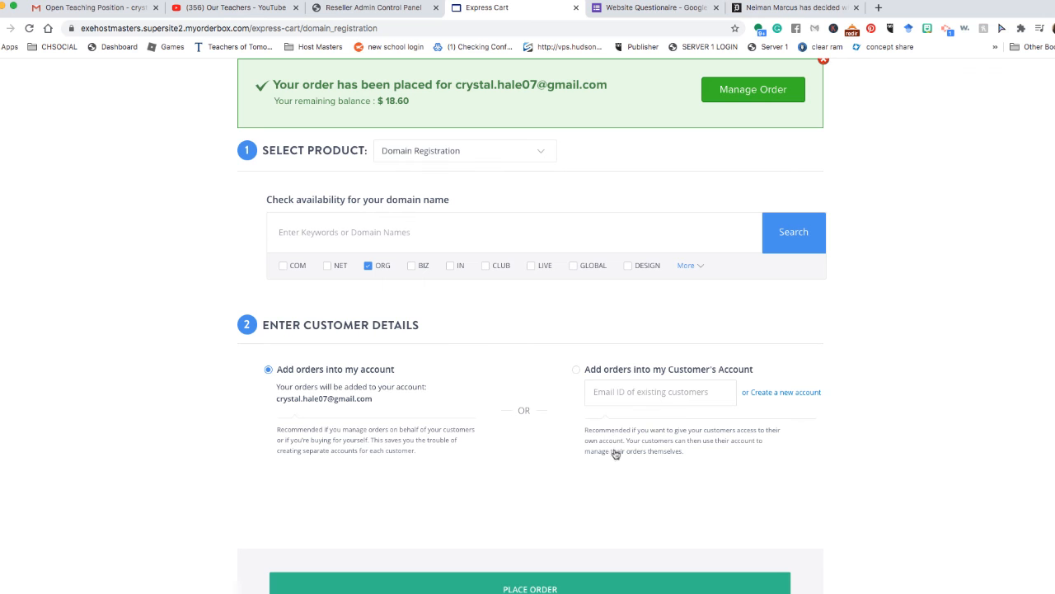
{"action": "scroll", "coordinate": [503, 251], "scroll_direction": "up", "scroll_amount": 1}
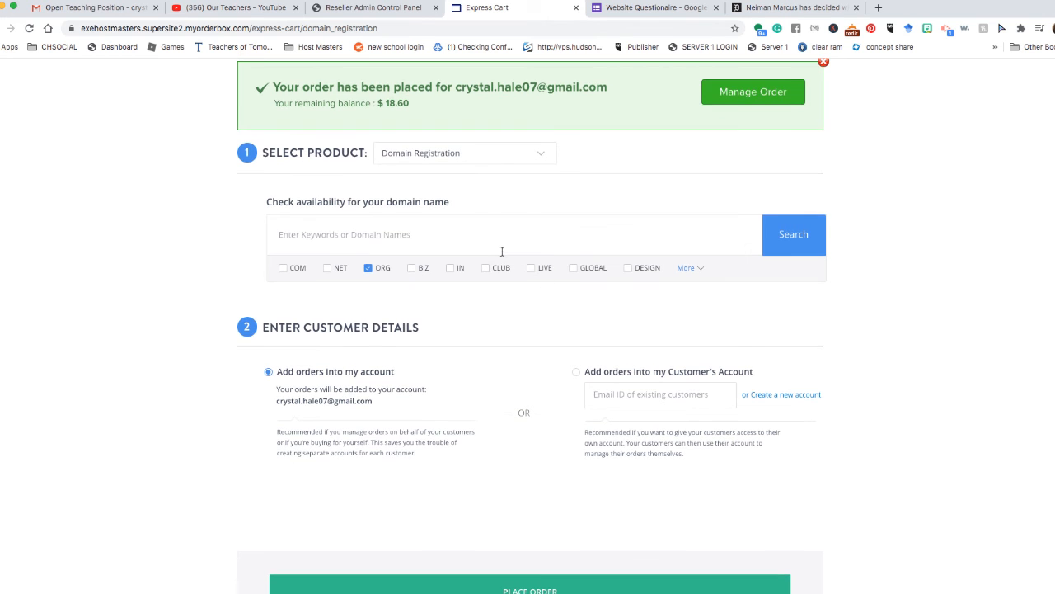
- Open the list of orders in an enlarged window and bring up the management page for romans12global.org
{"action": "left_click", "coordinate": [752, 142]}
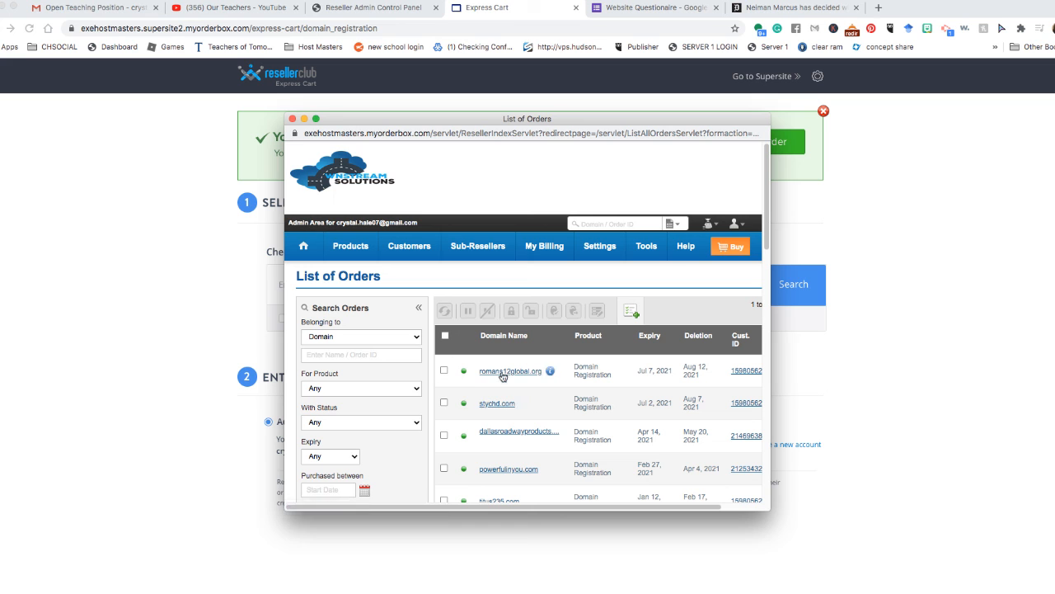
{"action": "left_click_drag", "start_coordinate": [769, 510], "coordinate": [1034, 456]}
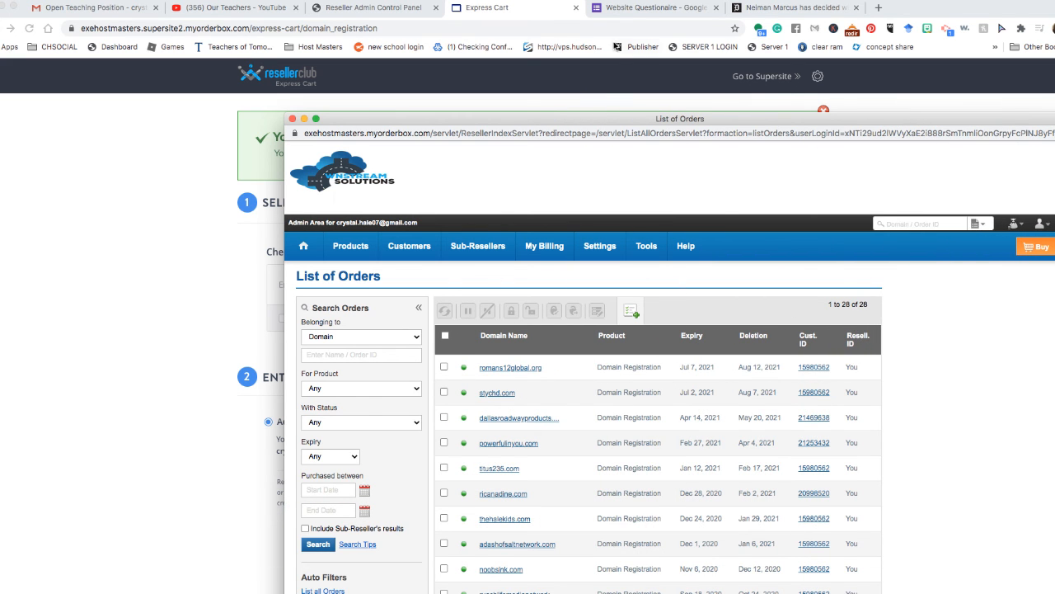
{"action": "left_click_drag", "start_coordinate": [606, 118], "coordinate": [487, 30]}
{"action": "mouse_move", "coordinate": [424, 157]}
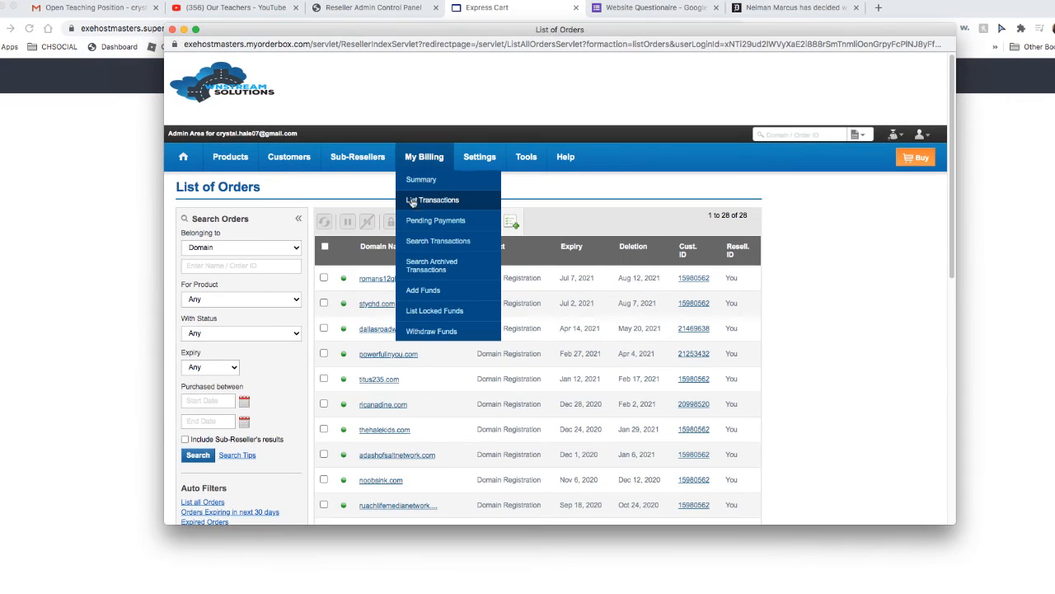
{"action": "left_click", "coordinate": [383, 283]}
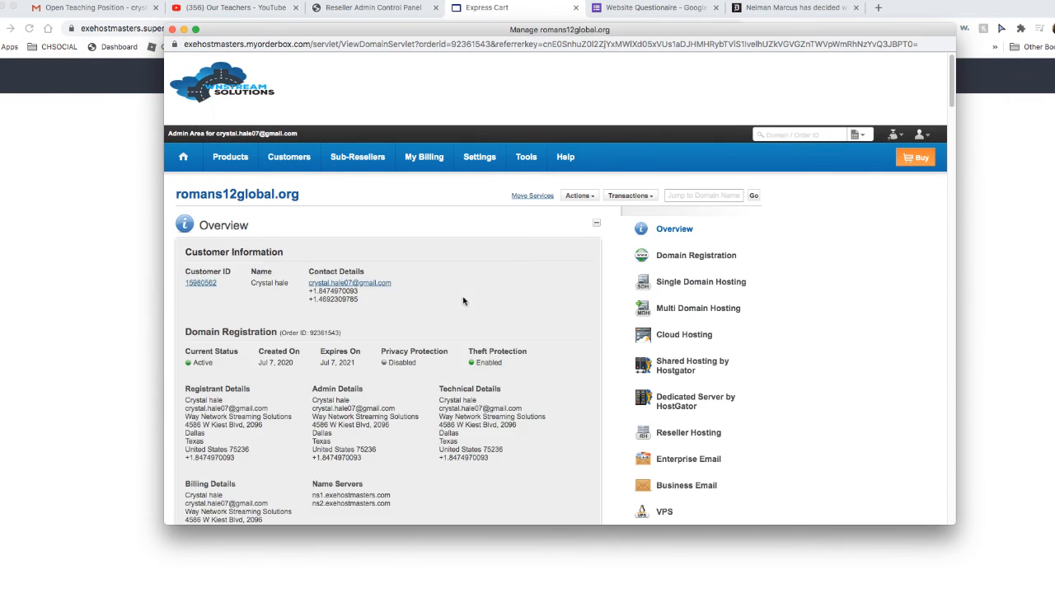
- Examine the name servers of romans12global.org in its overview and in the name server settings, closing them without changes
{"action": "scroll", "coordinate": [464, 301], "scroll_direction": "down", "scroll_amount": 5}
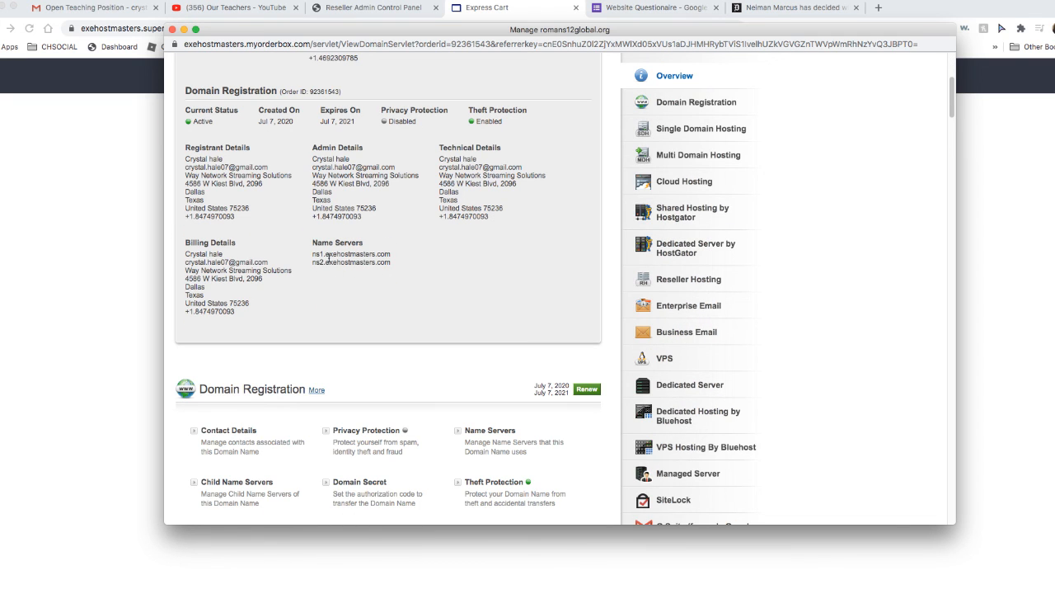
{"action": "left_click_drag", "start_coordinate": [313, 258], "coordinate": [391, 257]}
{"action": "left_click_drag", "start_coordinate": [302, 268], "coordinate": [375, 268]}
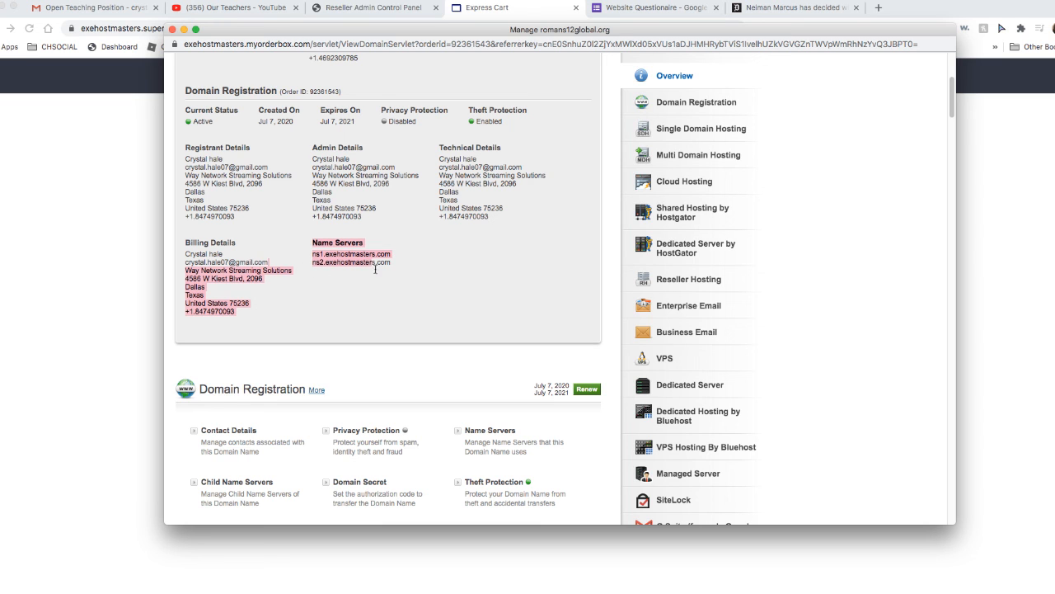
{"action": "scroll", "coordinate": [487, 409], "scroll_direction": "down", "scroll_amount": 3}
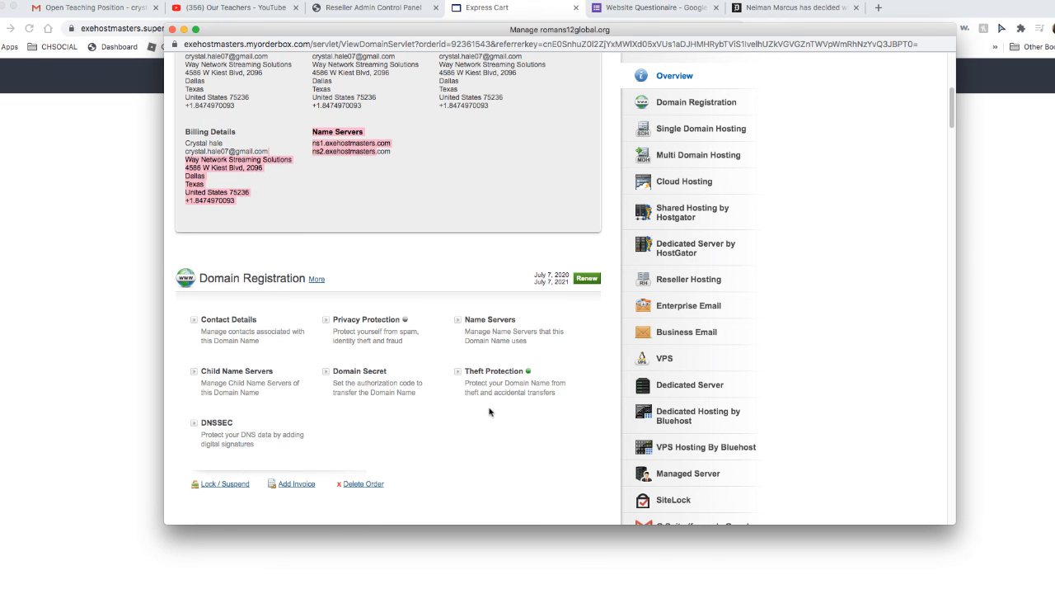
{"action": "left_click", "coordinate": [400, 207]}
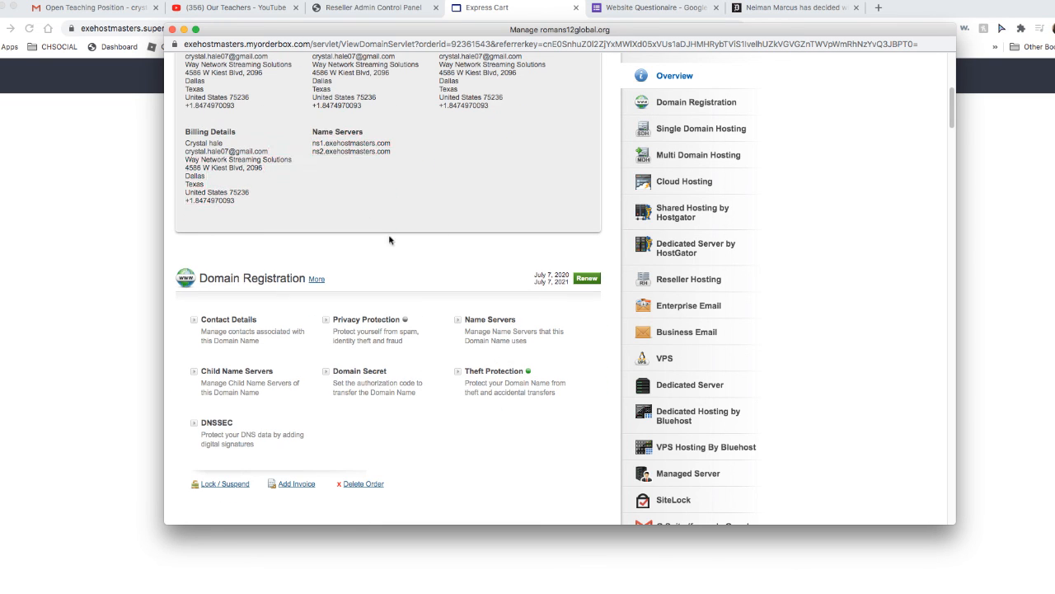
{"action": "left_click", "coordinate": [489, 319]}
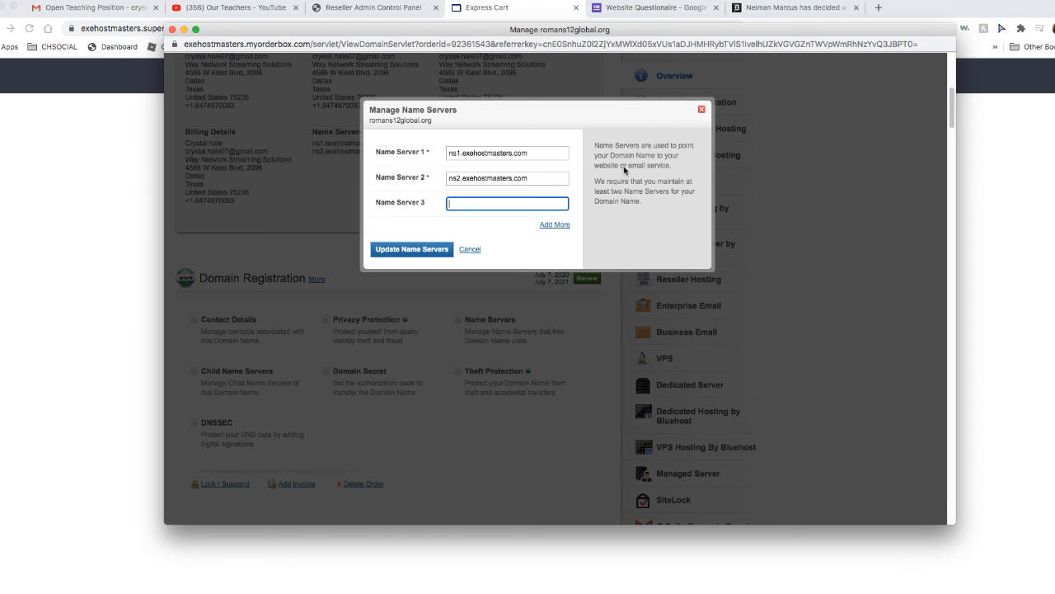
{"action": "left_click", "coordinate": [702, 111]}
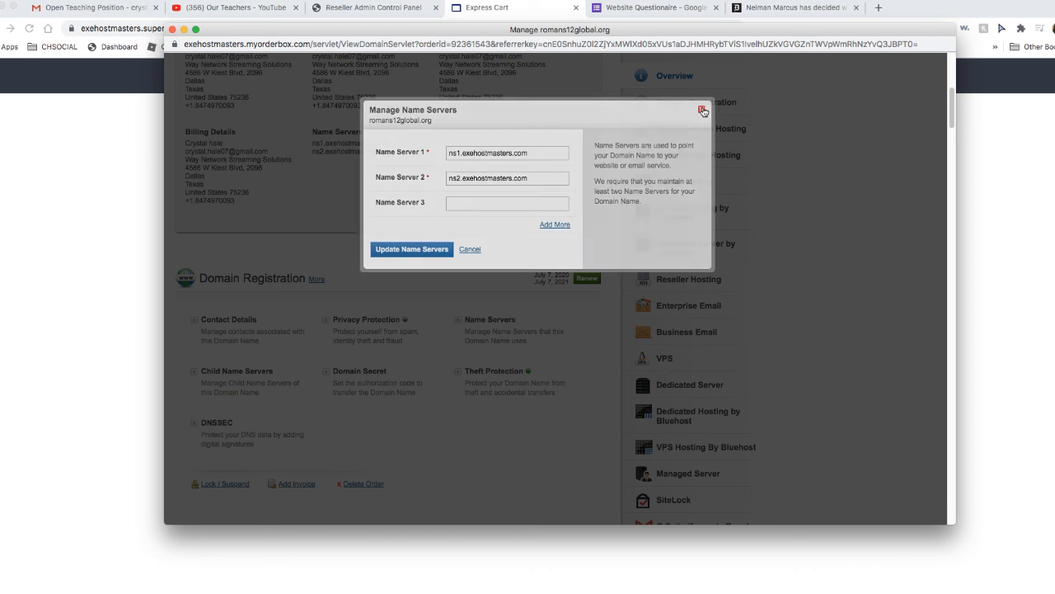